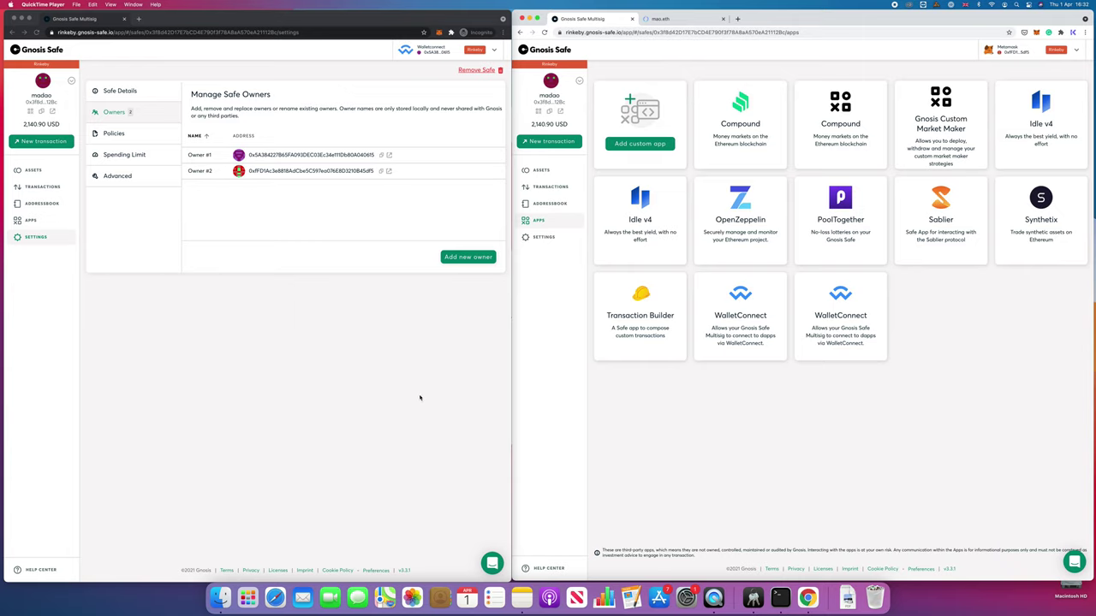
- Review the owners, then show the Safe's Policies, which require 2 of 2 owner confirmations
click(419, 397)
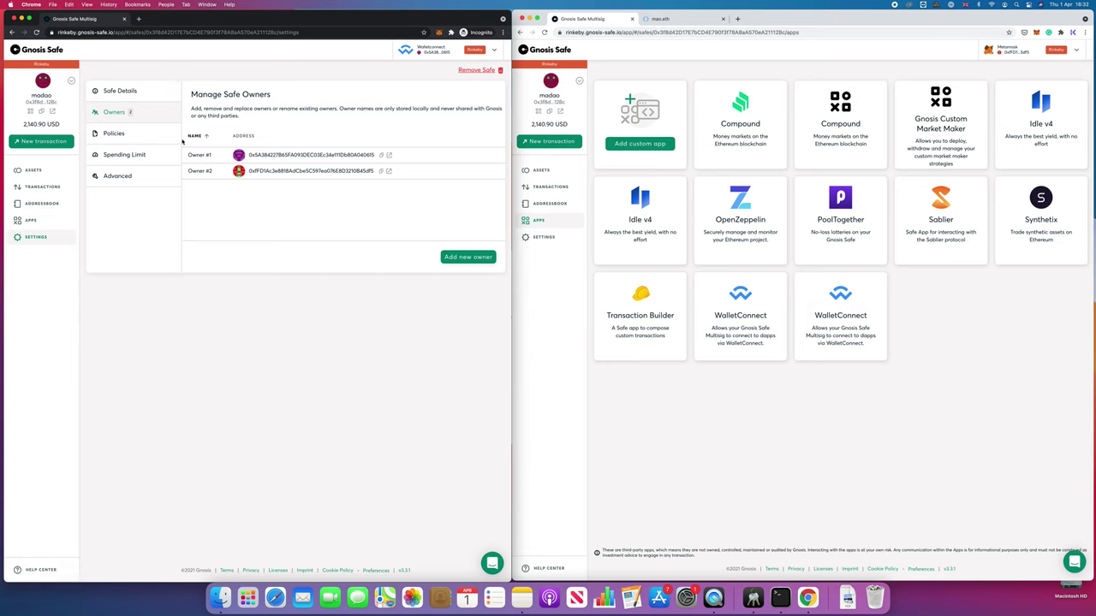
mouse_move(257, 159)
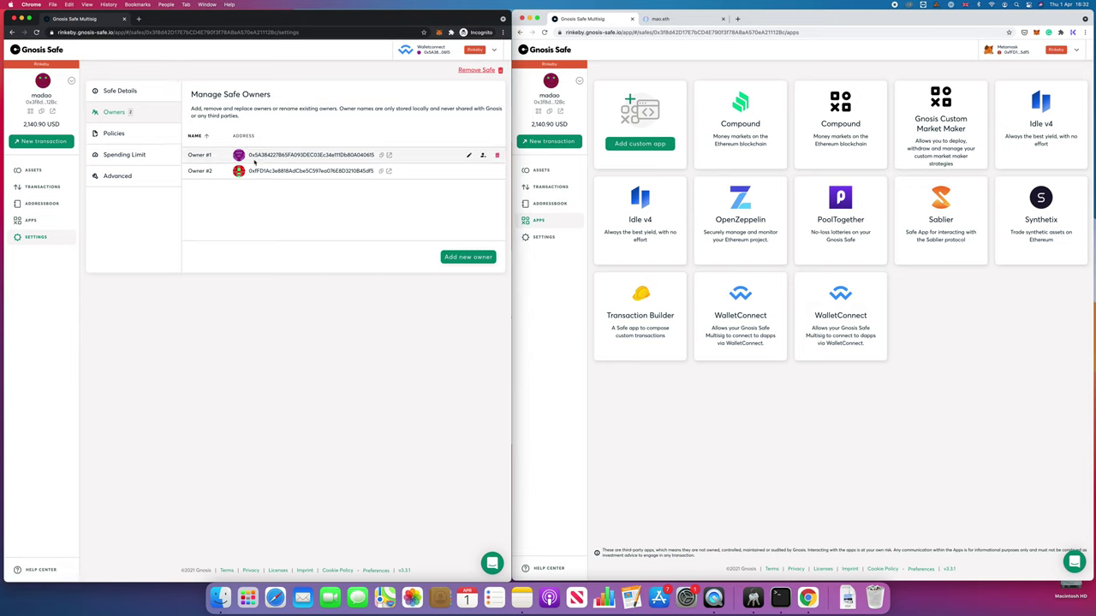
drag(249, 156, 270, 156)
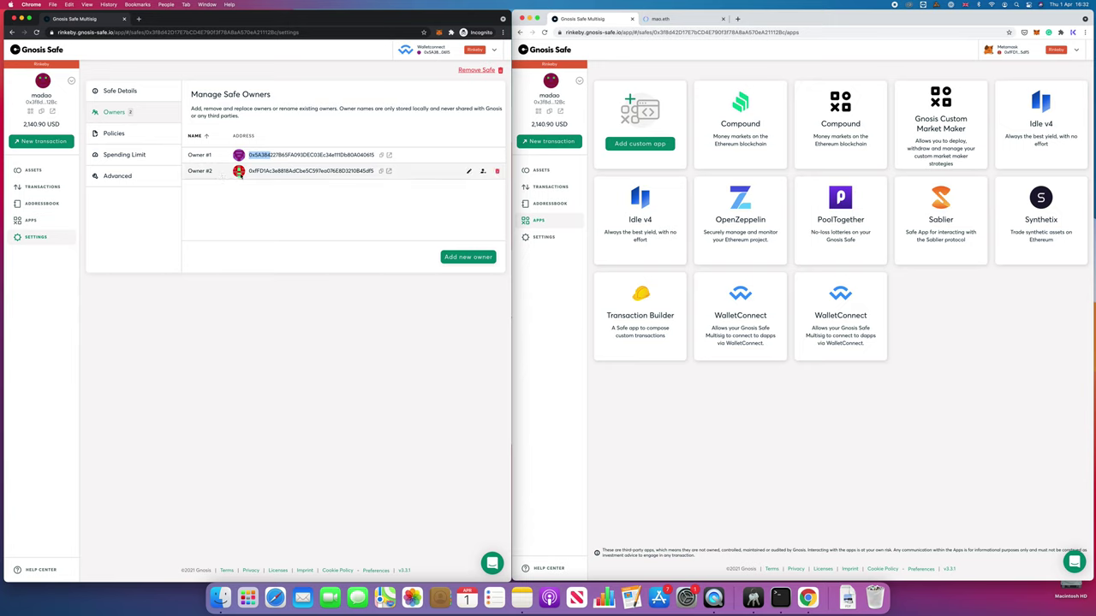
click(248, 172)
click(998, 53)
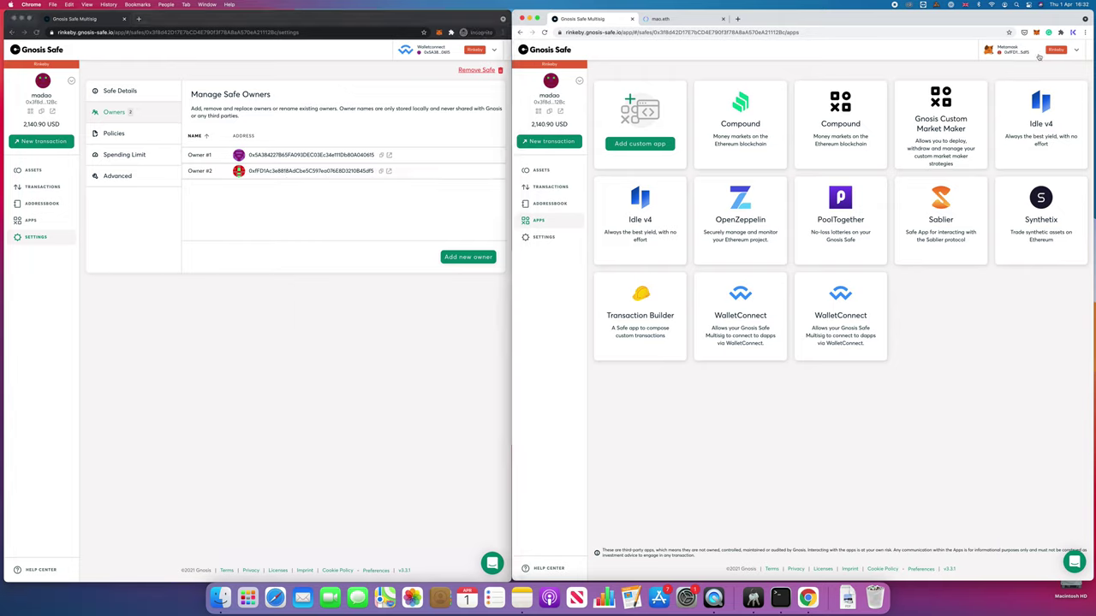
click(239, 227)
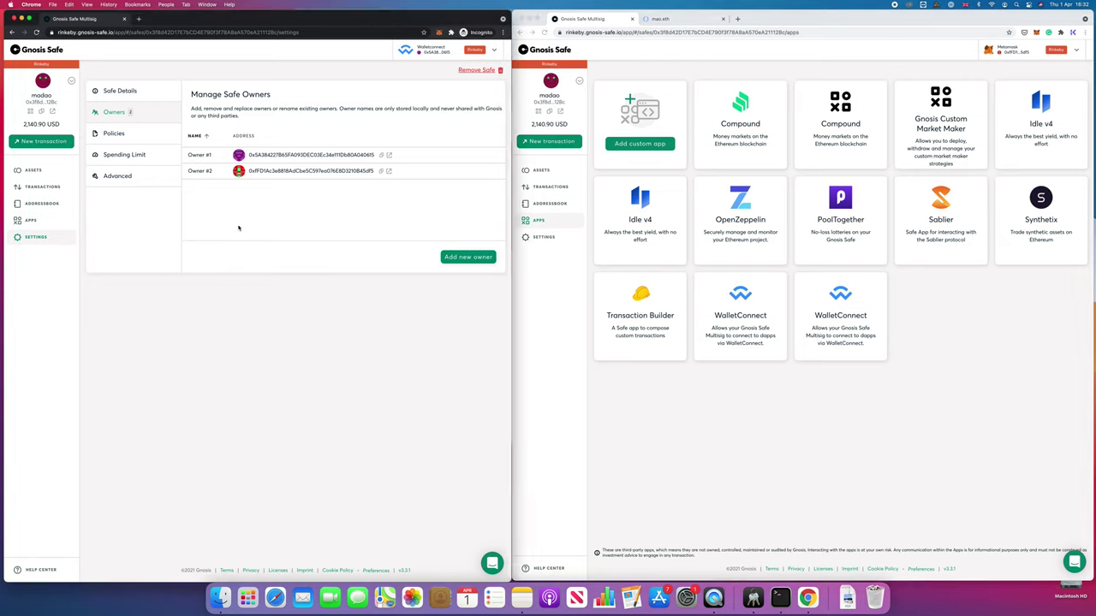
click(119, 135)
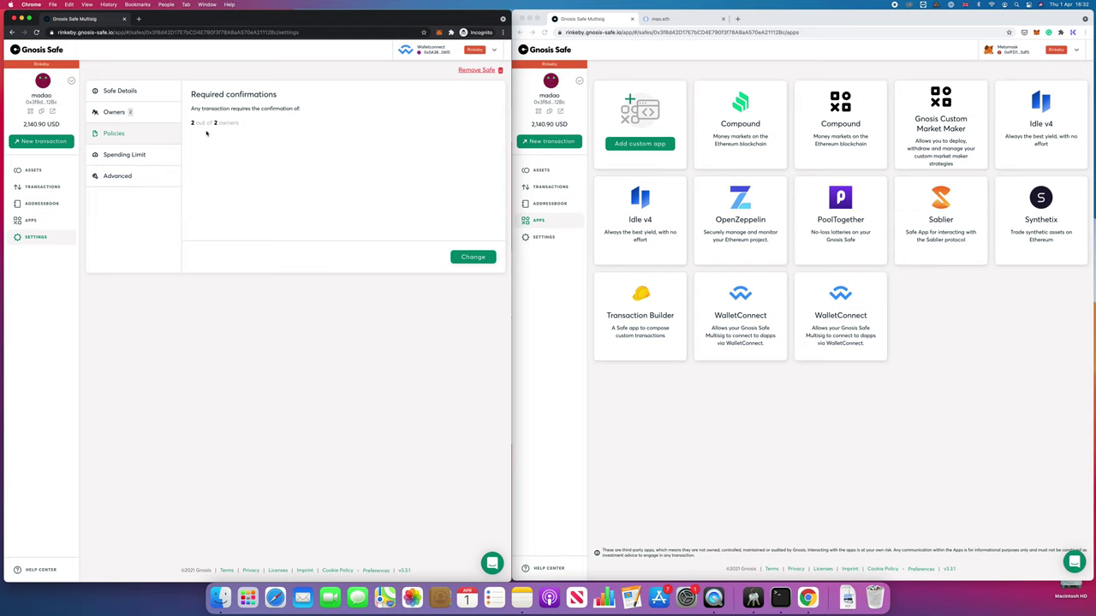
click(665, 85)
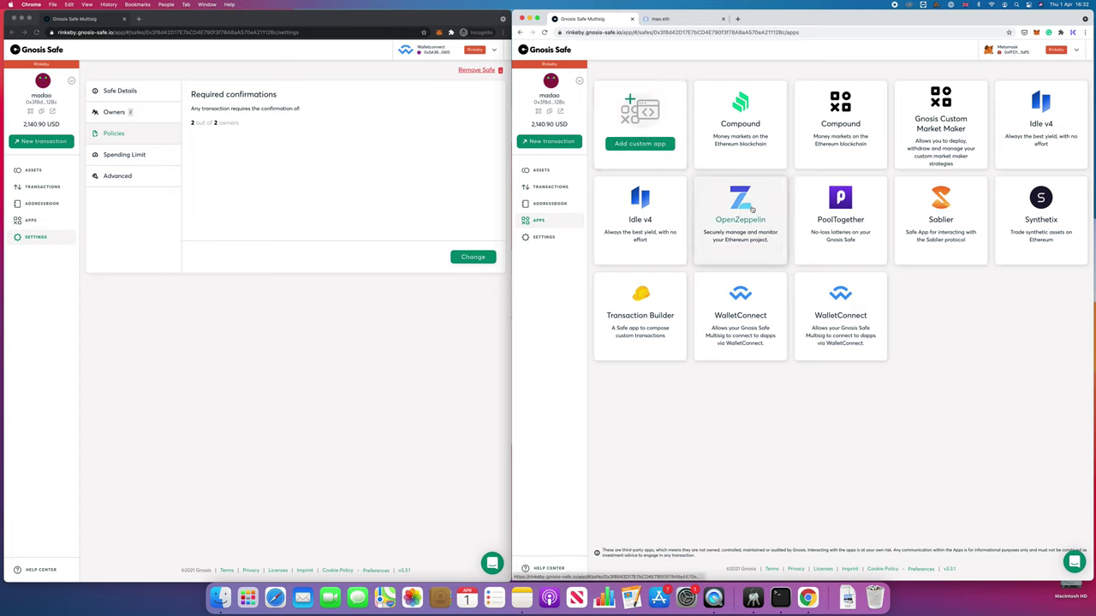
click(649, 144)
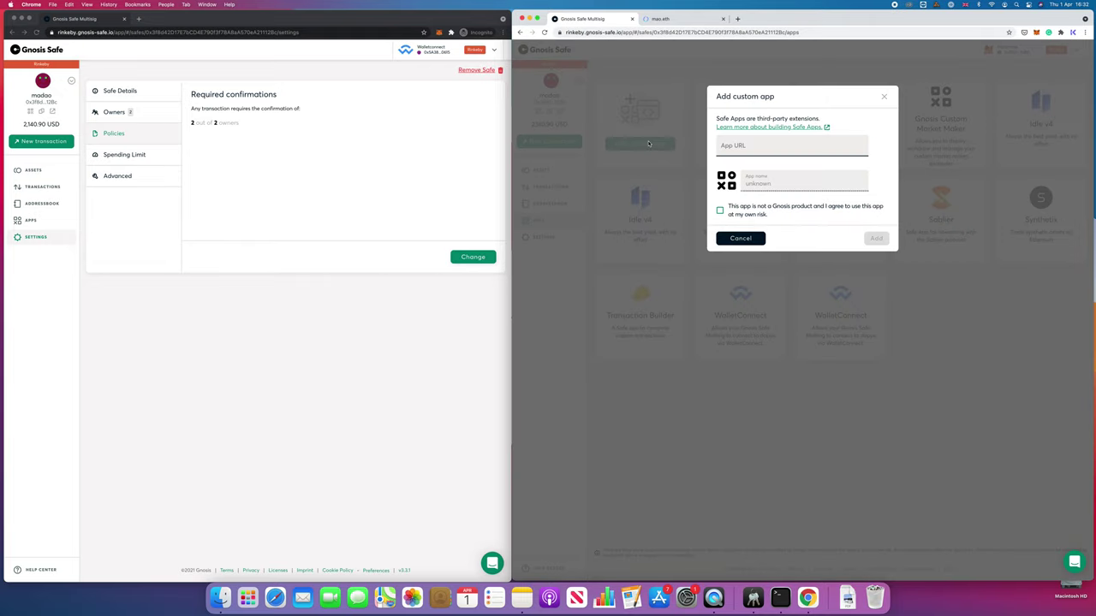
click(765, 146)
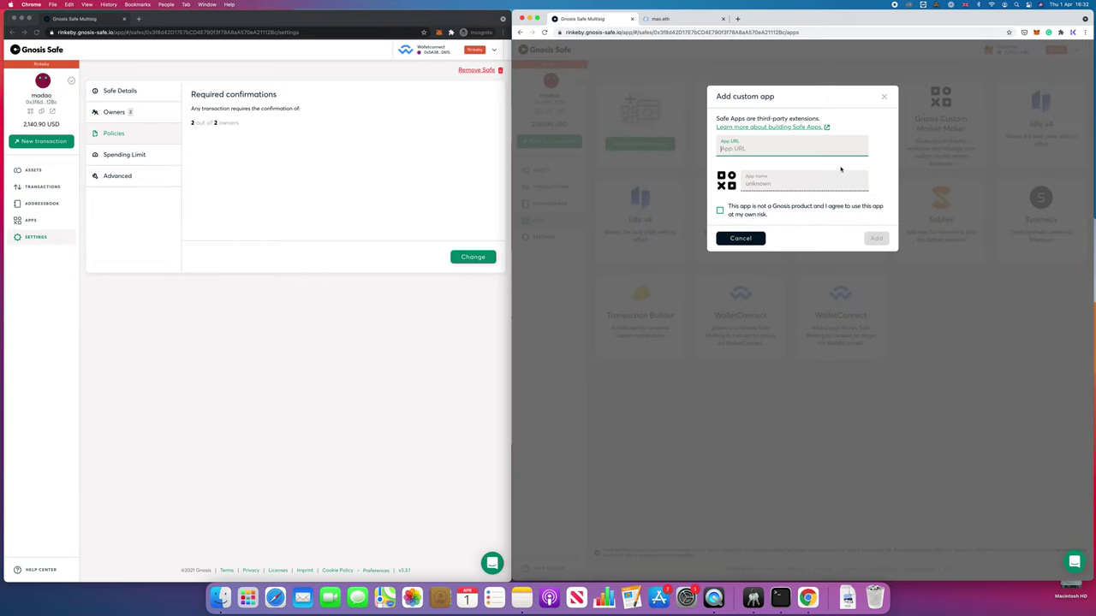
click(663, 18)
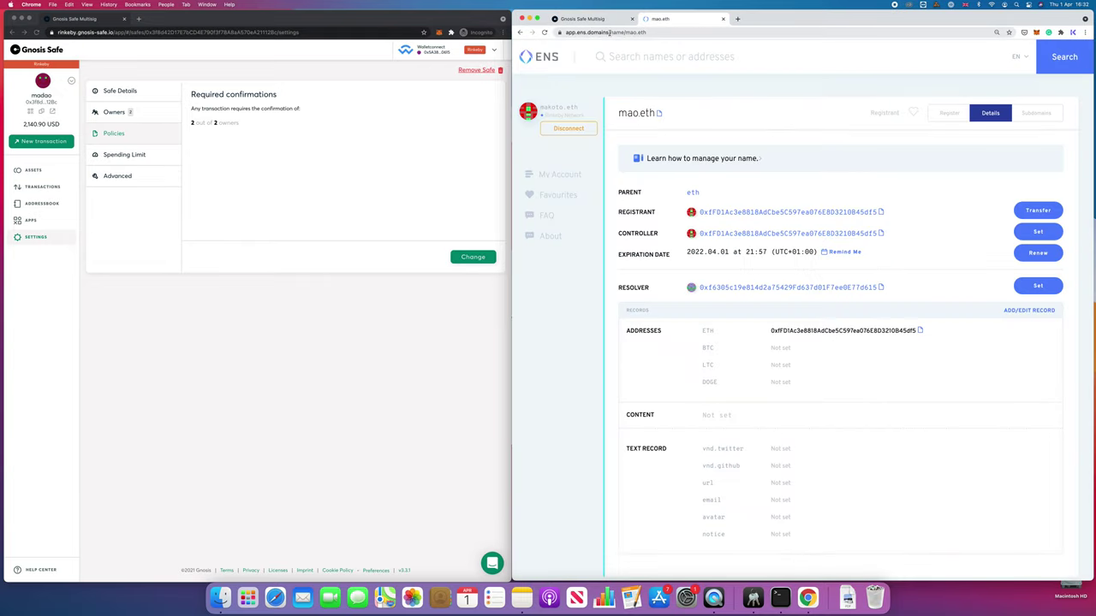
drag(609, 32, 566, 31)
key(super+c)
click(582, 18)
key(super+v)
key(BackSpace)
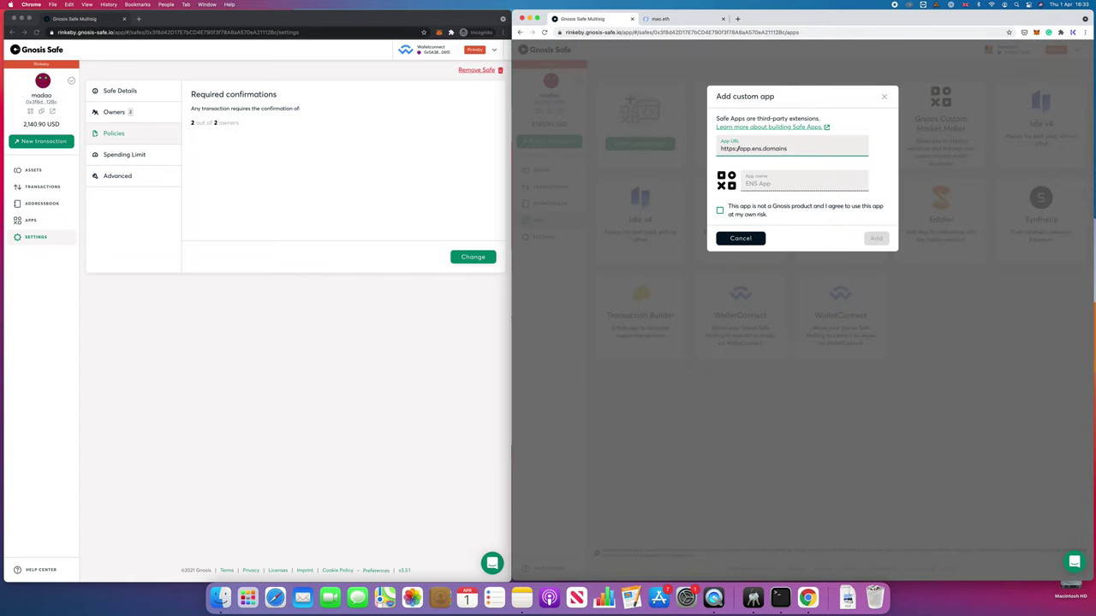
click(793, 214)
click(877, 239)
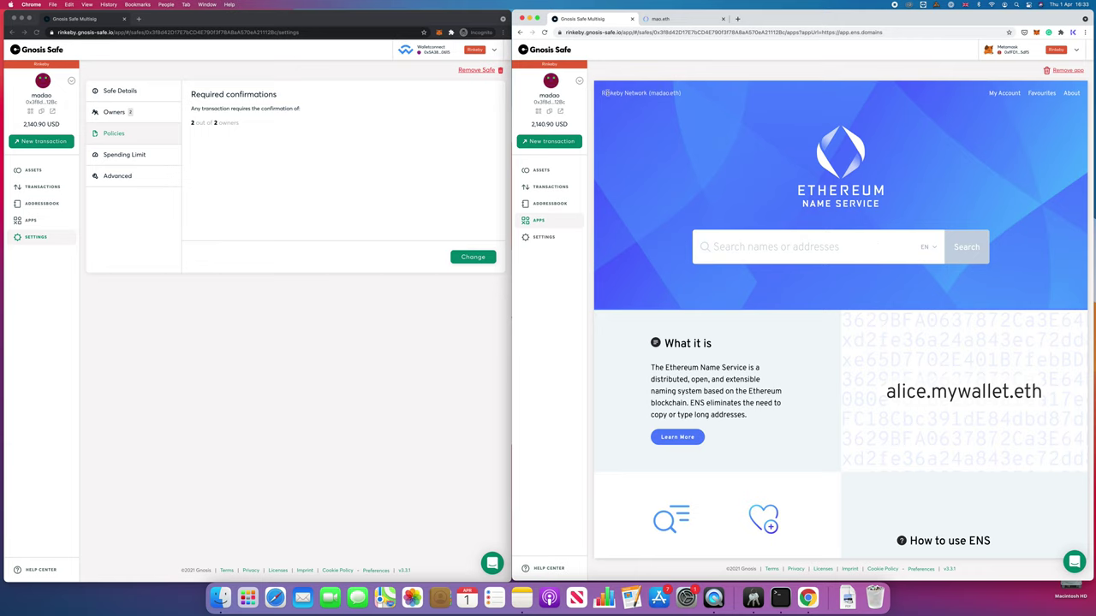
- Search madao.eth and compare its ETH address record with the Safe's own address
drag(602, 93, 649, 95)
click(649, 93)
drag(650, 92, 680, 93)
click(772, 242)
text(madao.eth)
key(Return)
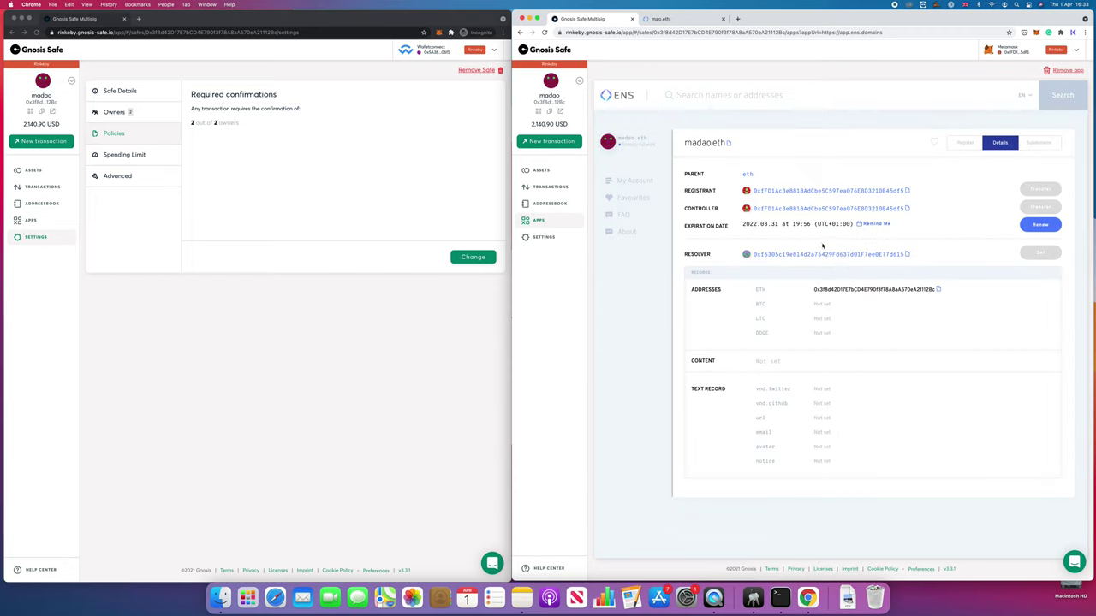
drag(813, 289, 834, 290)
drag(564, 102, 531, 103)
- Search for mao.eth in the embedded ENS app to show its details
click(686, 94)
text(mao.et)
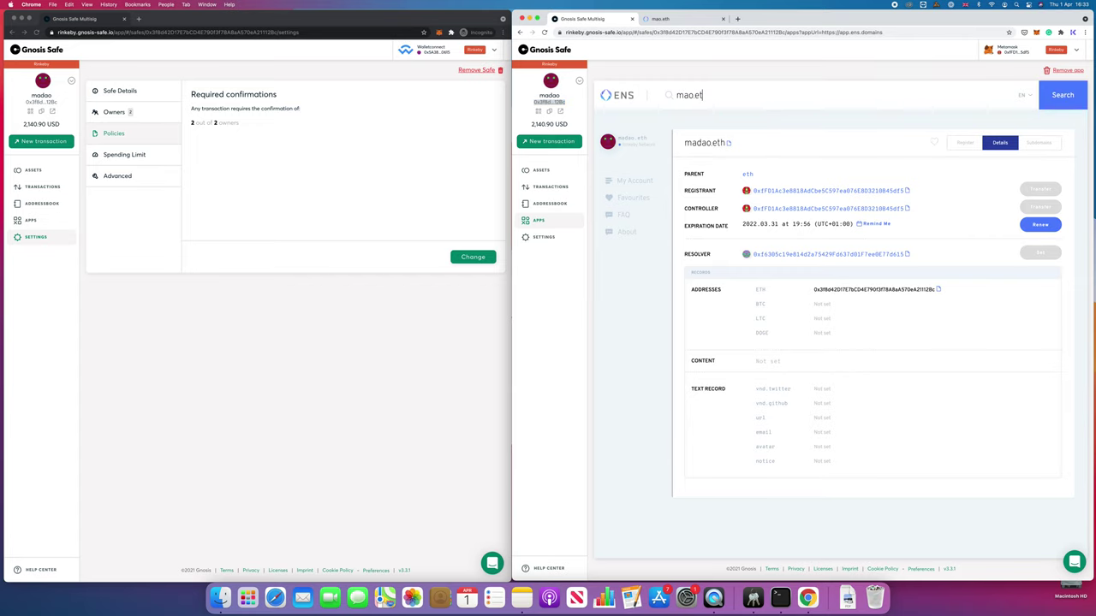
key(Return)
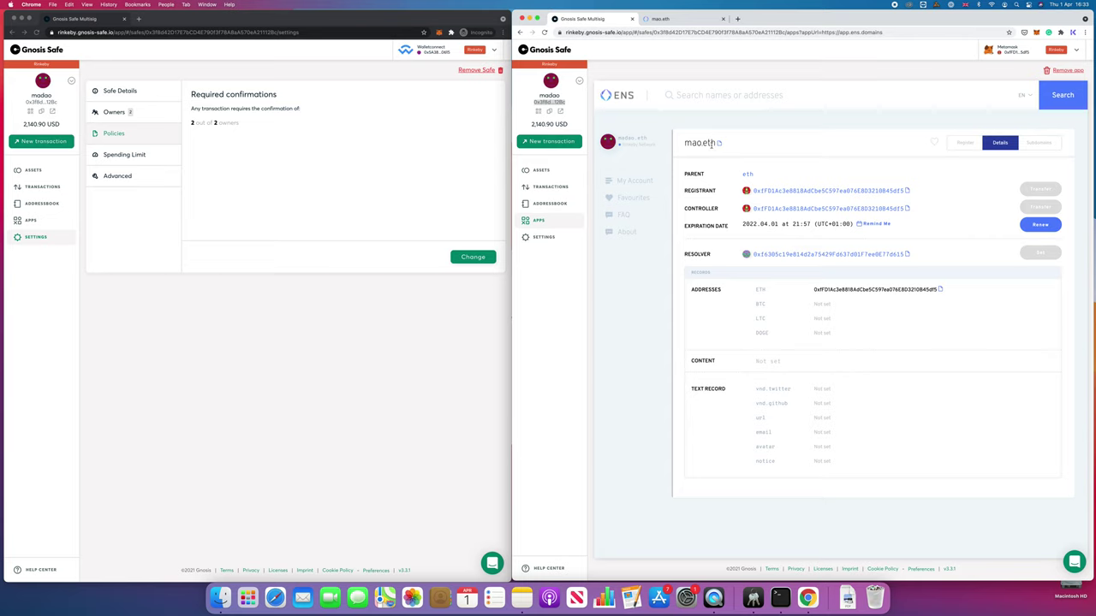
click(676, 20)
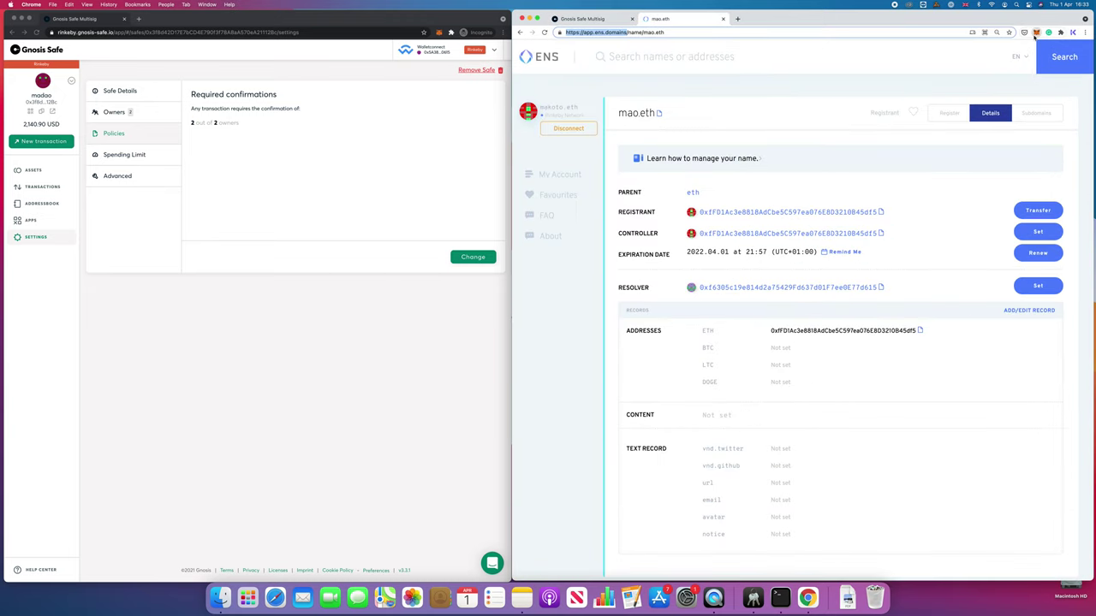
click(1035, 33)
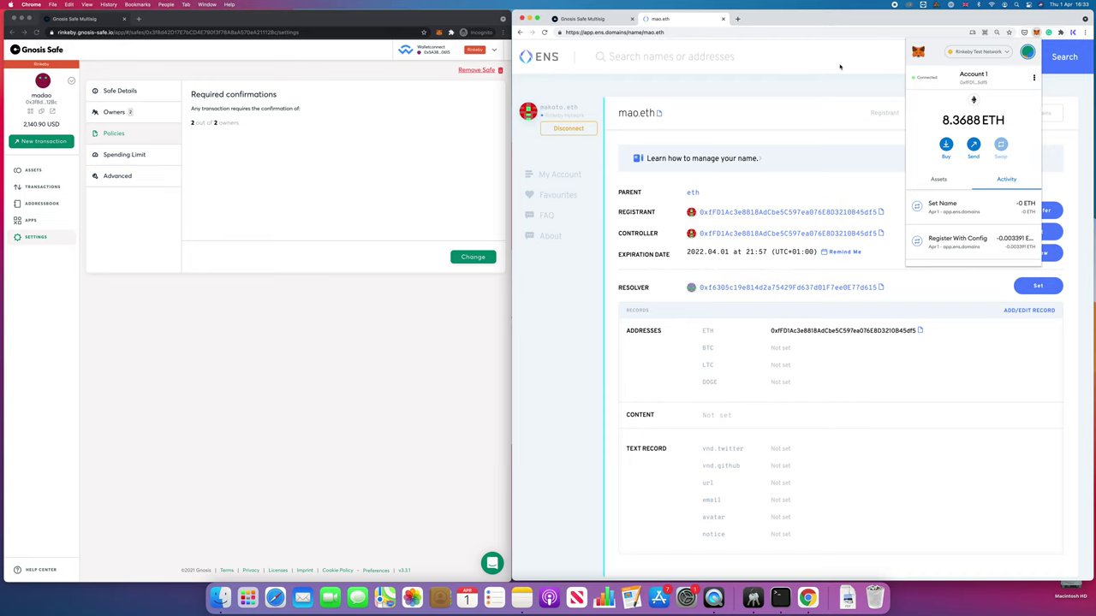
click(840, 67)
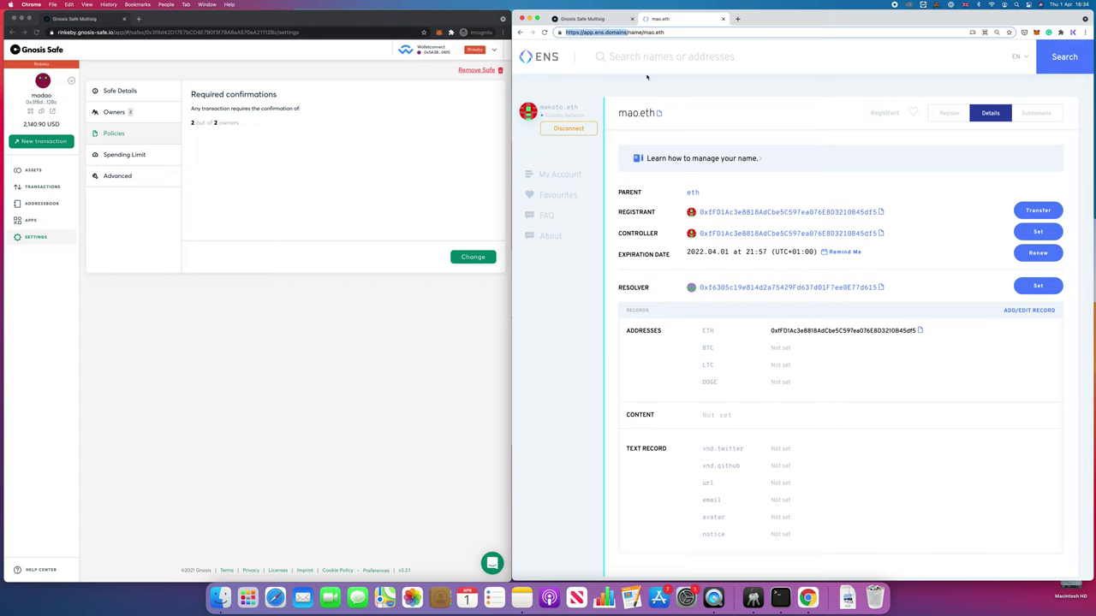
click(619, 93)
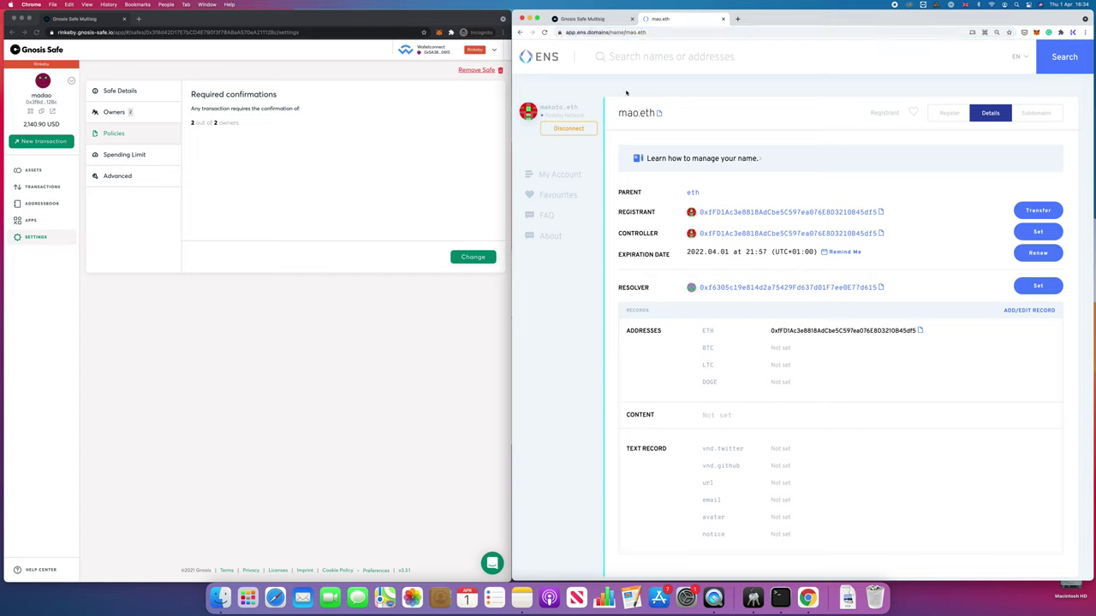
key(ctrl+shift+Tab)
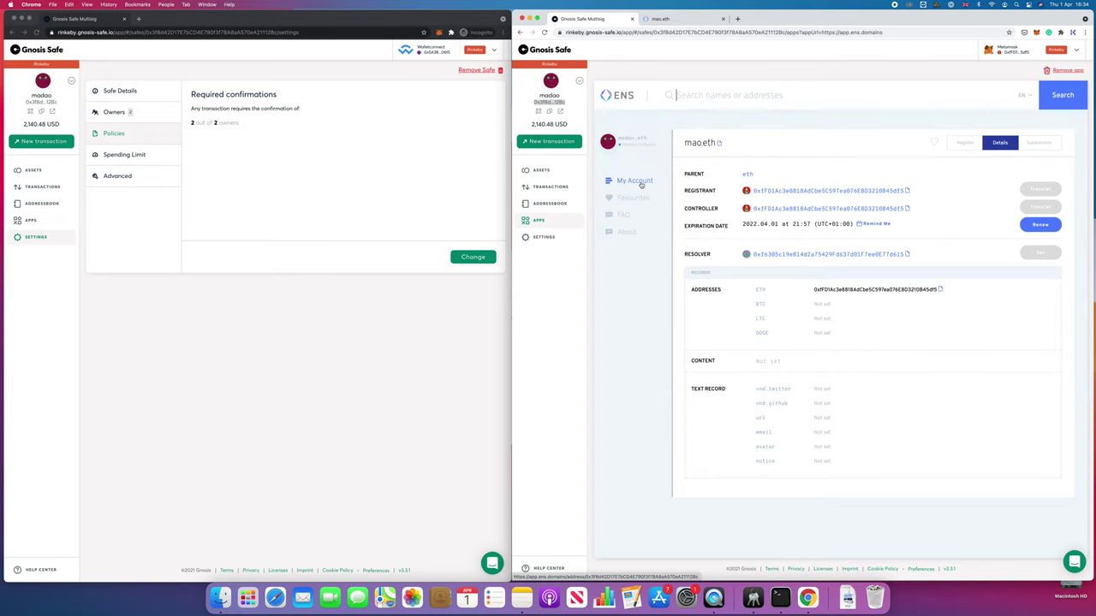
click(635, 181)
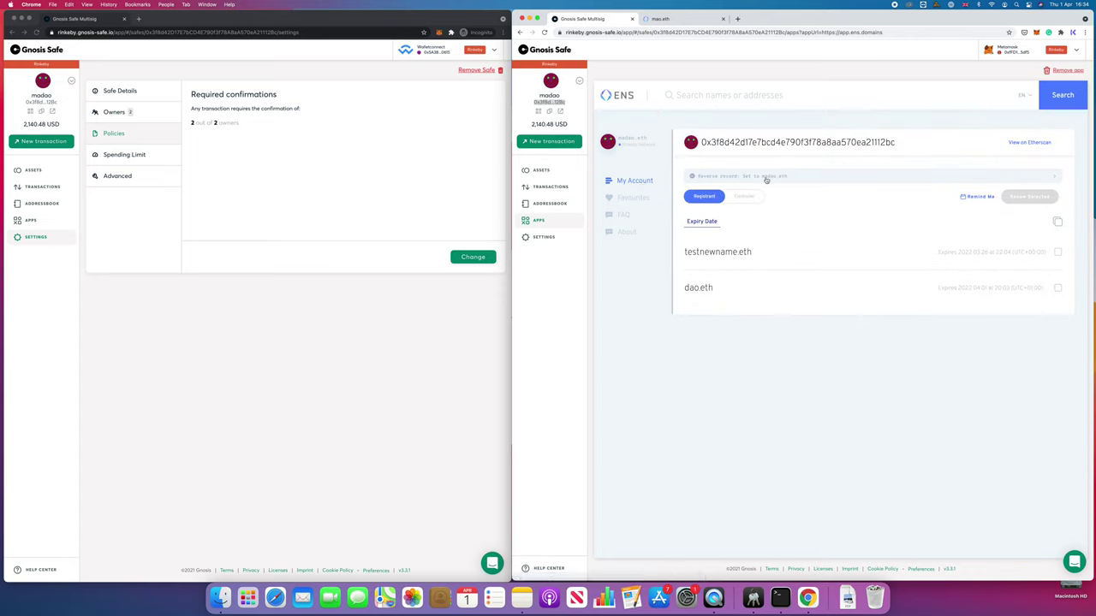
- List the Safe's reverse-record options (dao.eth, madao.eth, testnewname.eth), then revisit the mao.eth page
click(773, 177)
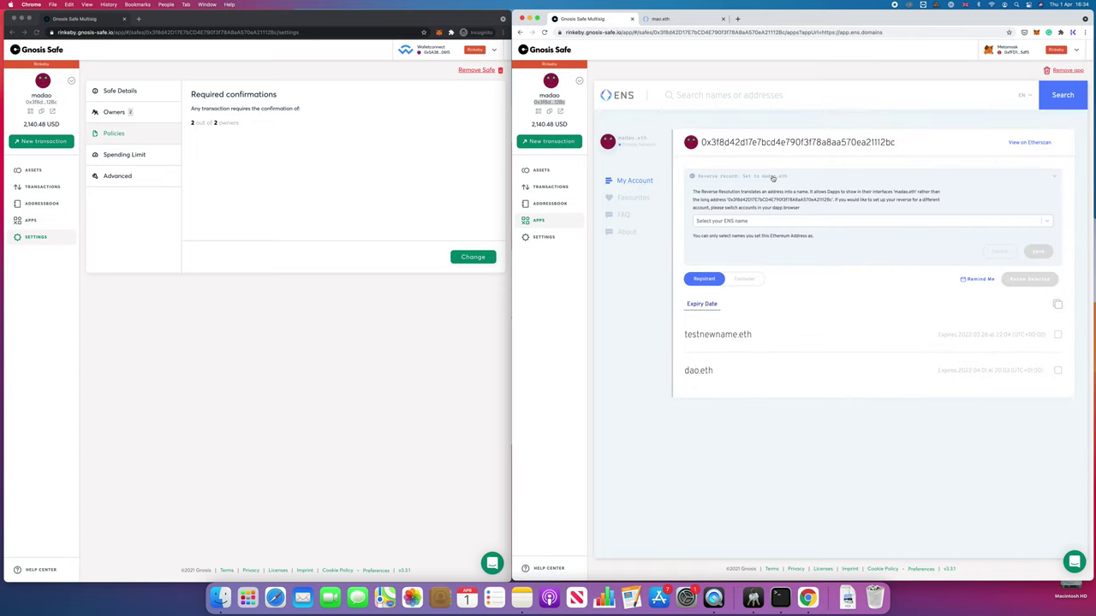
click(822, 221)
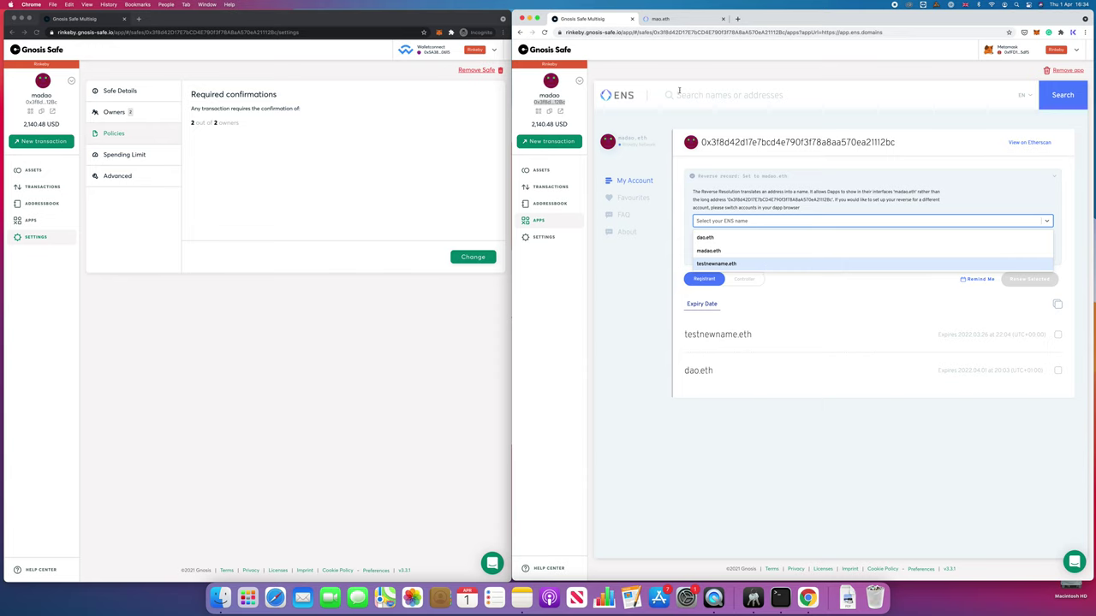
click(680, 18)
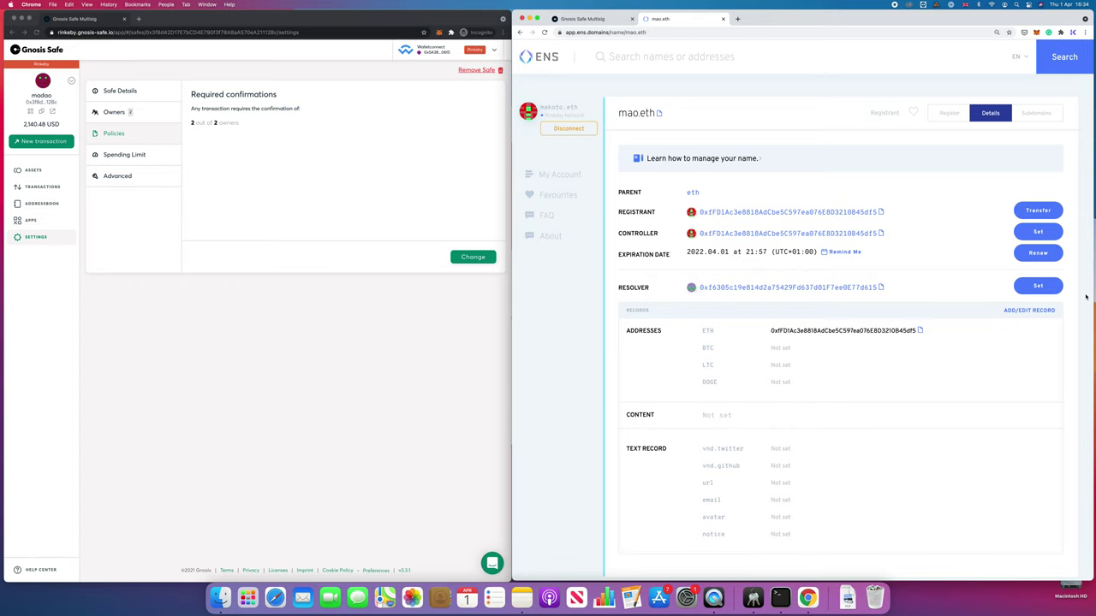
click(584, 19)
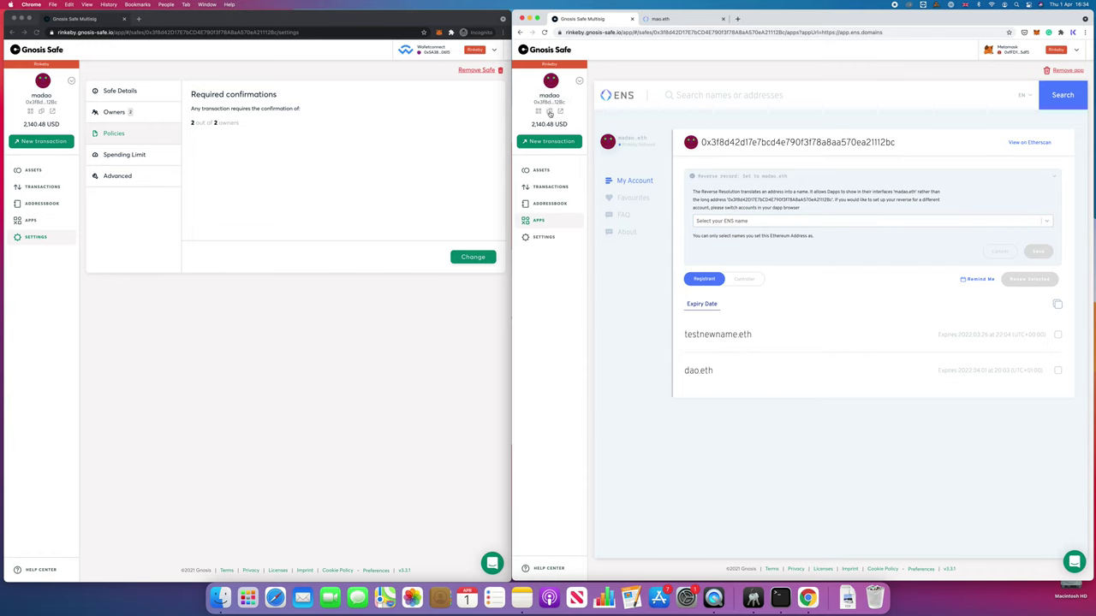
- Replace mao.eth's ETH address record with the Safe's address and save it
click(664, 22)
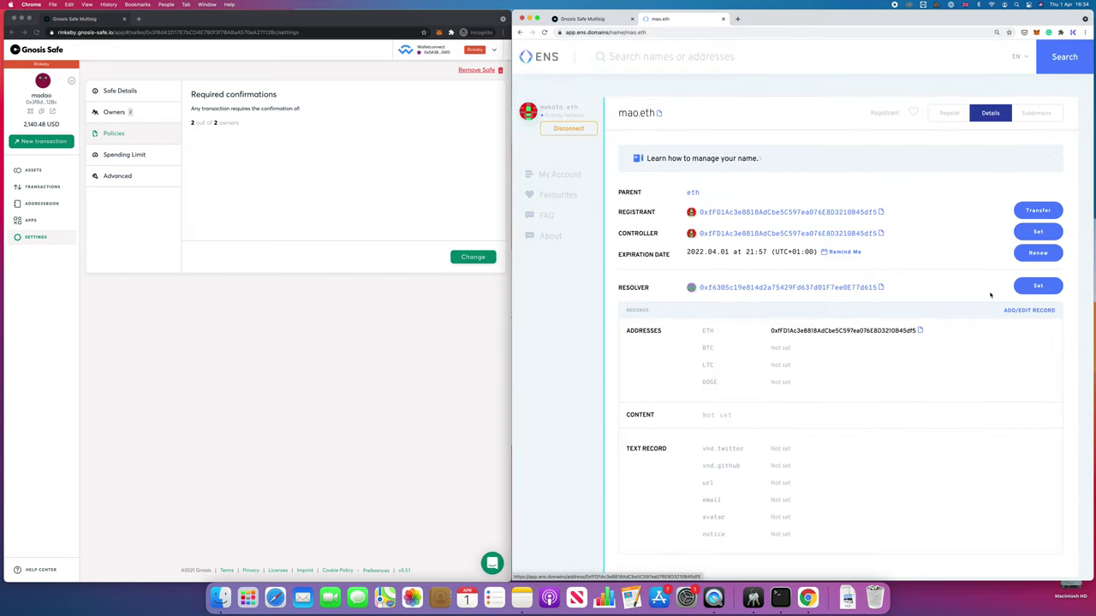
click(1008, 311)
double_click(905, 389)
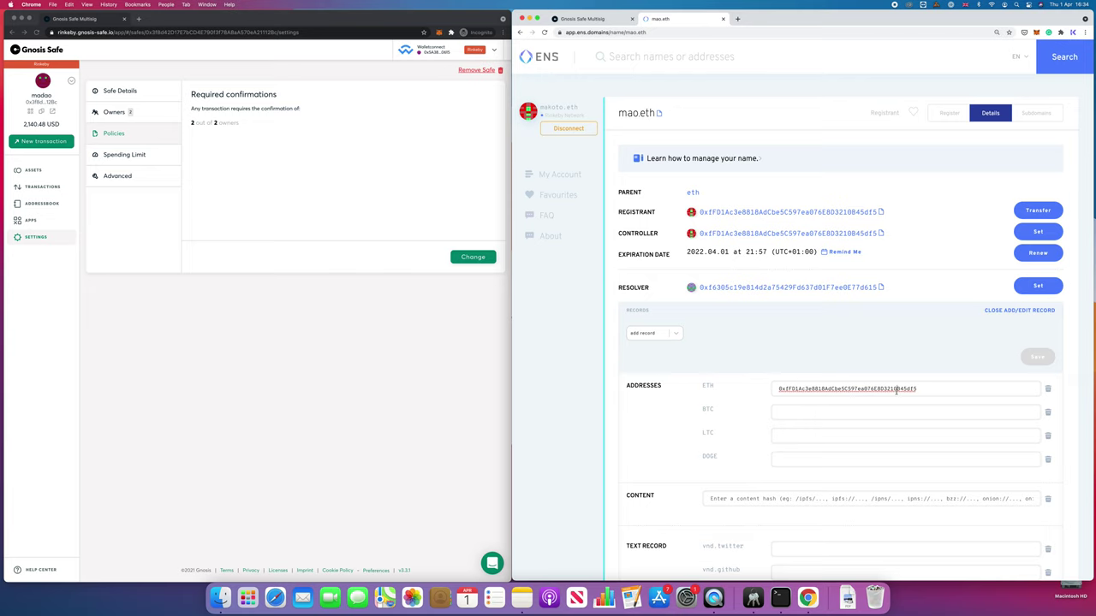
key(super+v)
scroll(896, 391, down, 3)
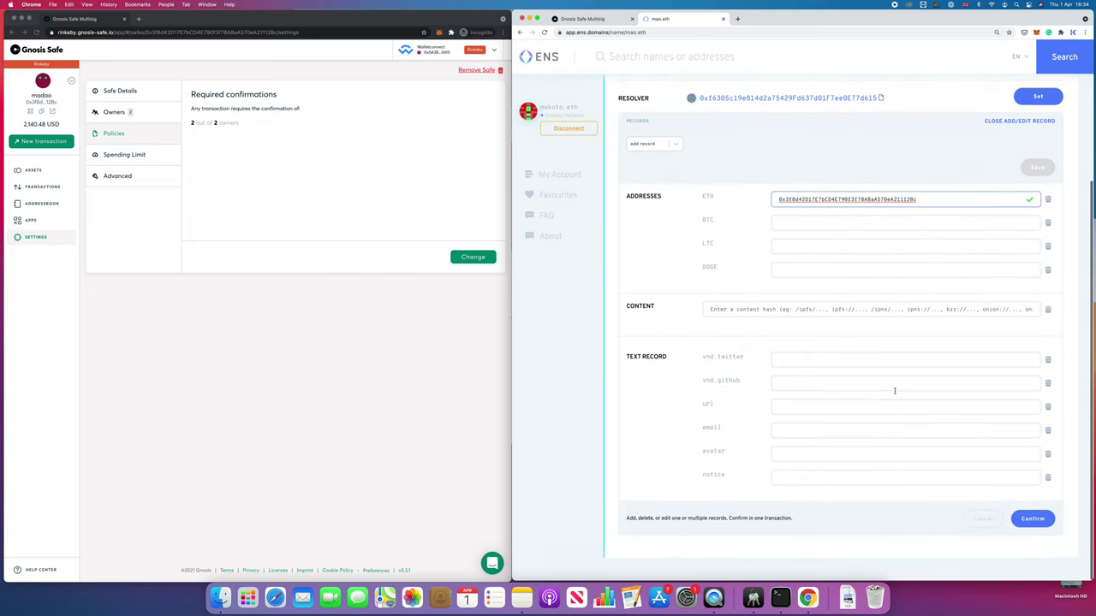
click(1036, 520)
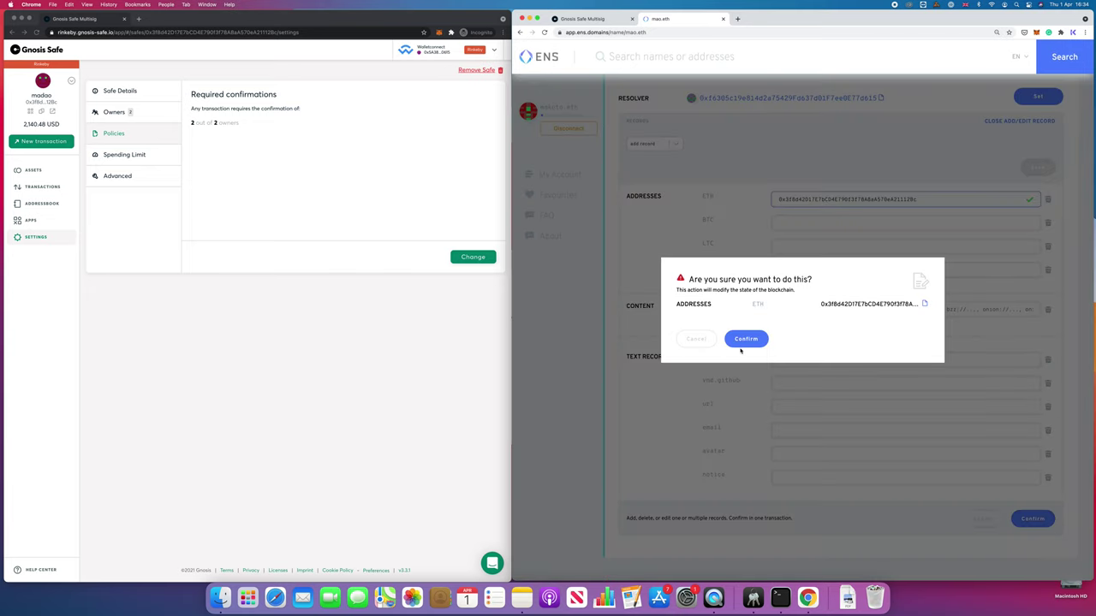
- Confirm the record update, approve it in MetaMask, and check the wallet's activity
click(743, 340)
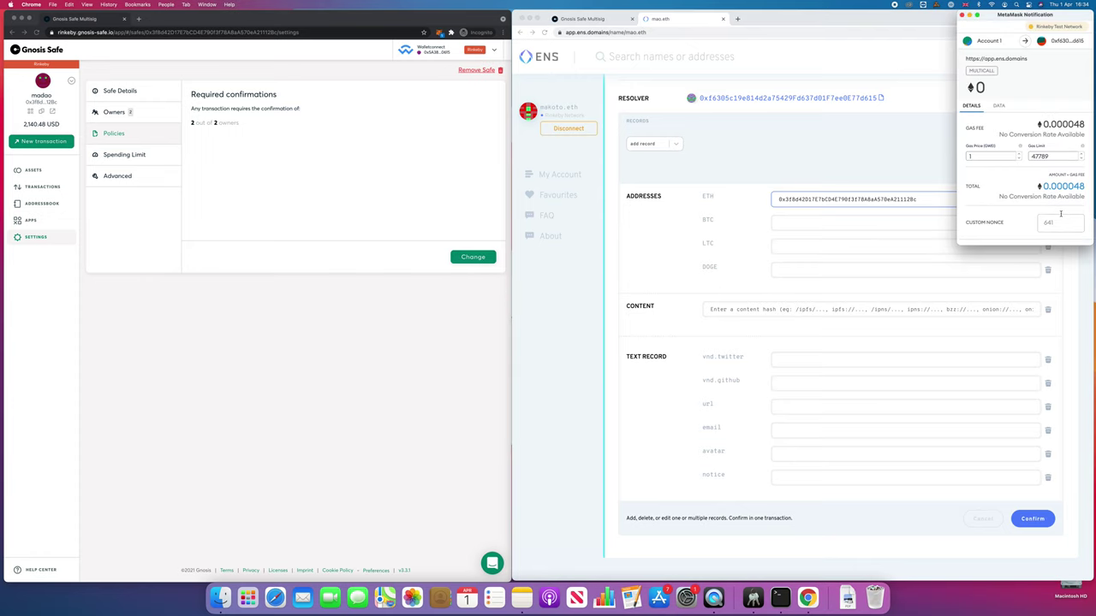
scroll(1060, 214, down, 2)
click(1062, 237)
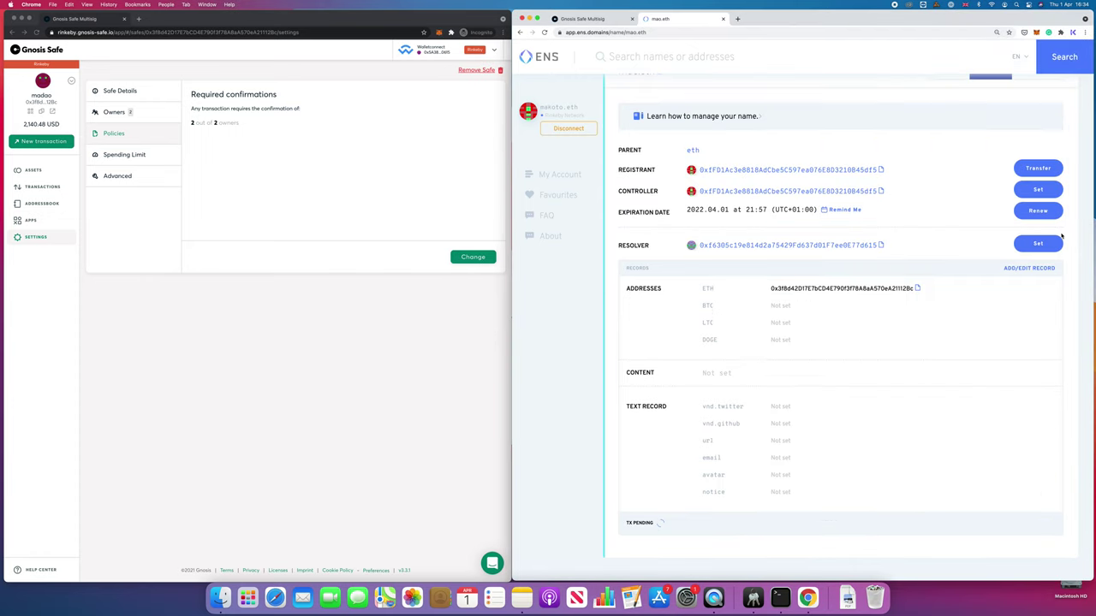
click(1036, 31)
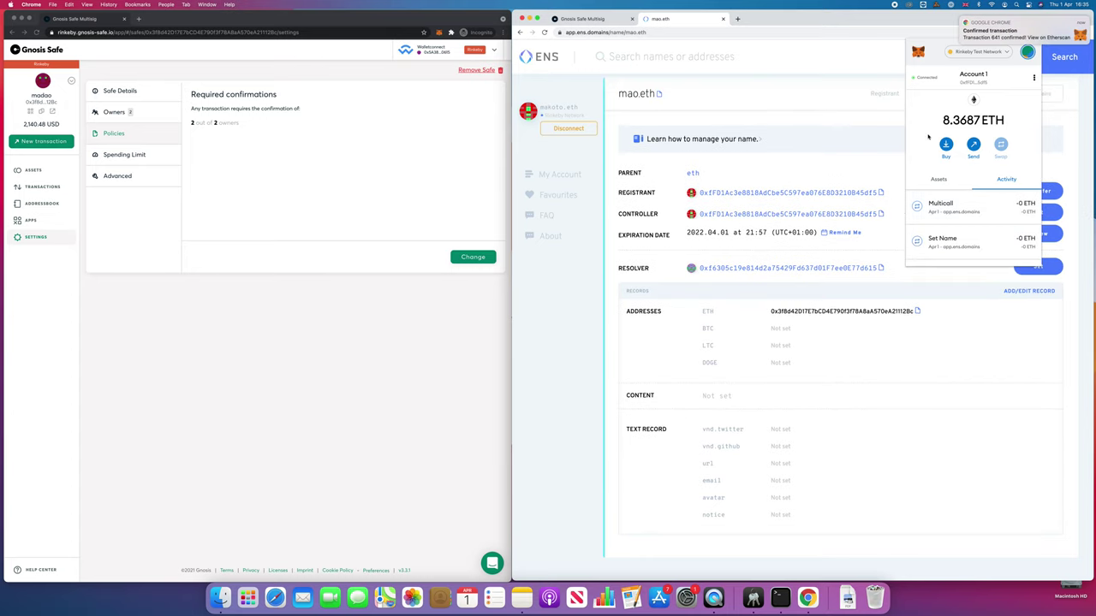
- Reload the Safe's ENS app and save mao.eth as the Safe's reverse record
click(591, 18)
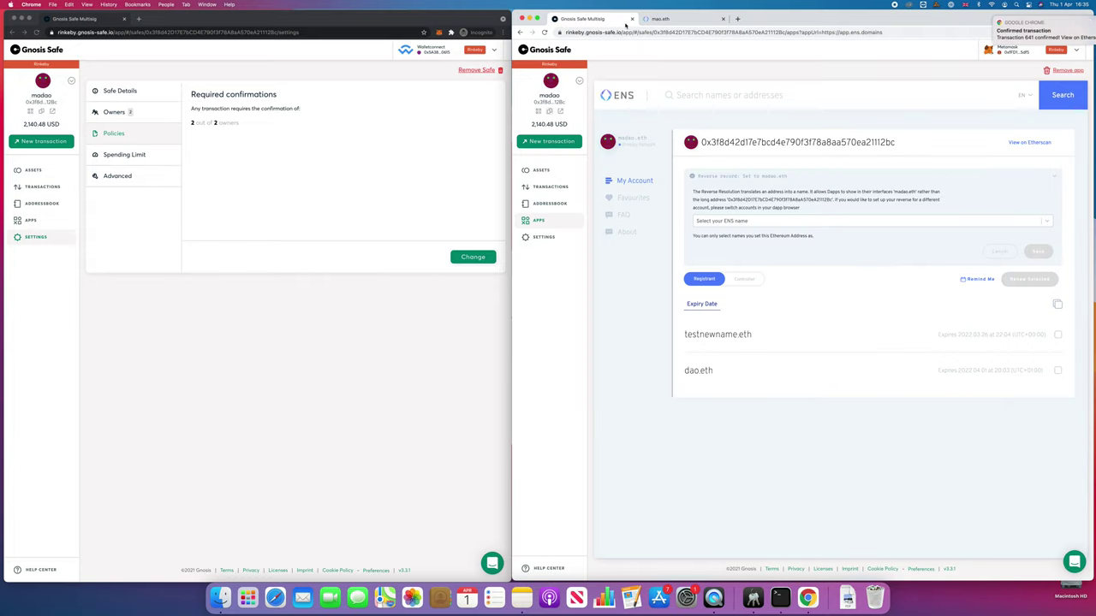
key(Return)
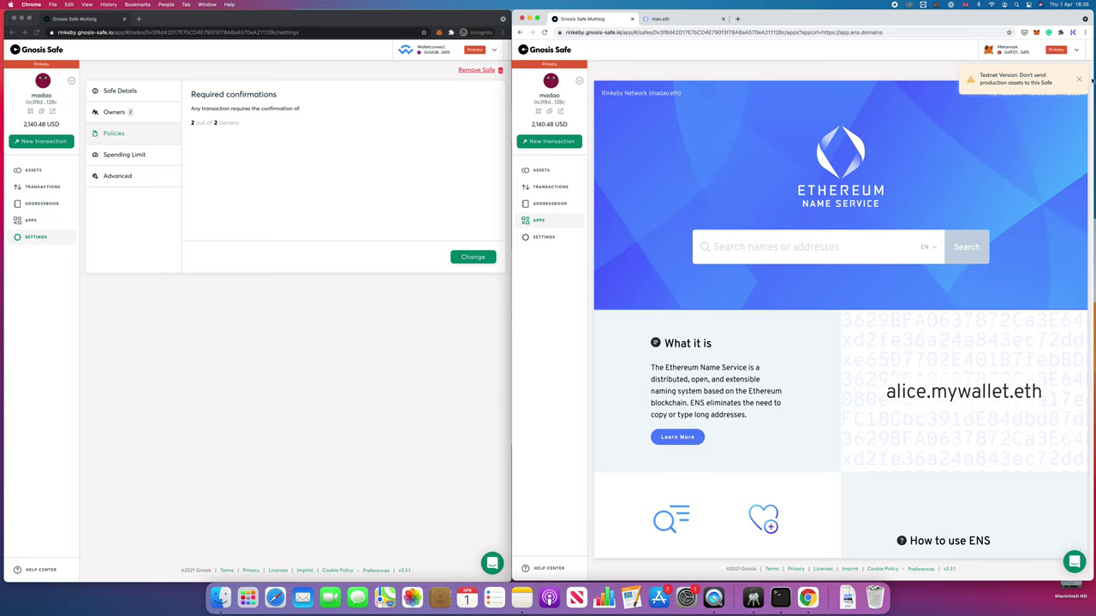
click(1078, 78)
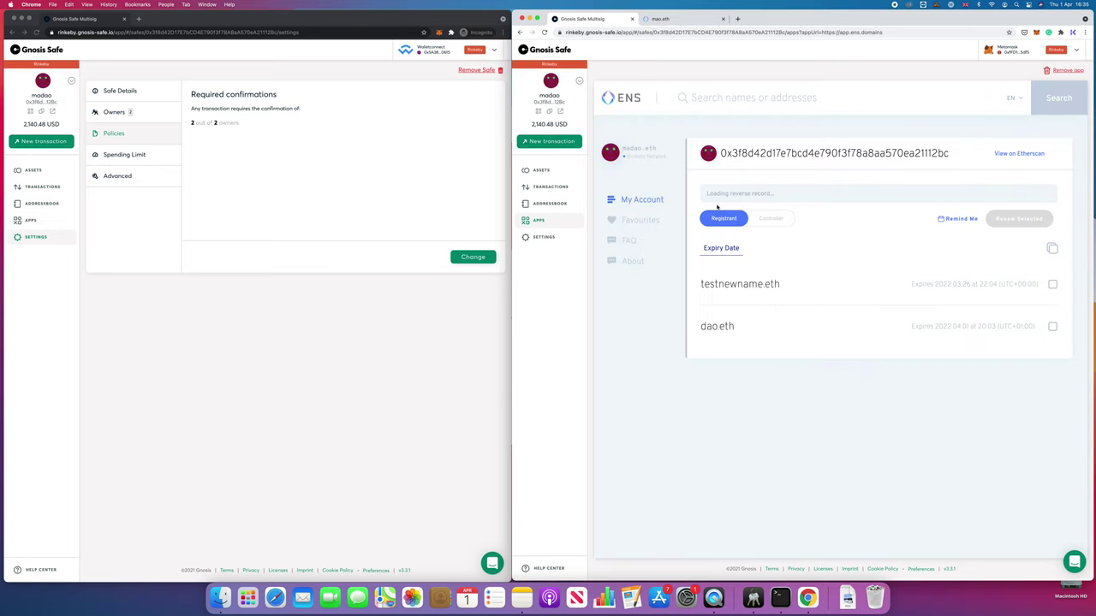
click(761, 195)
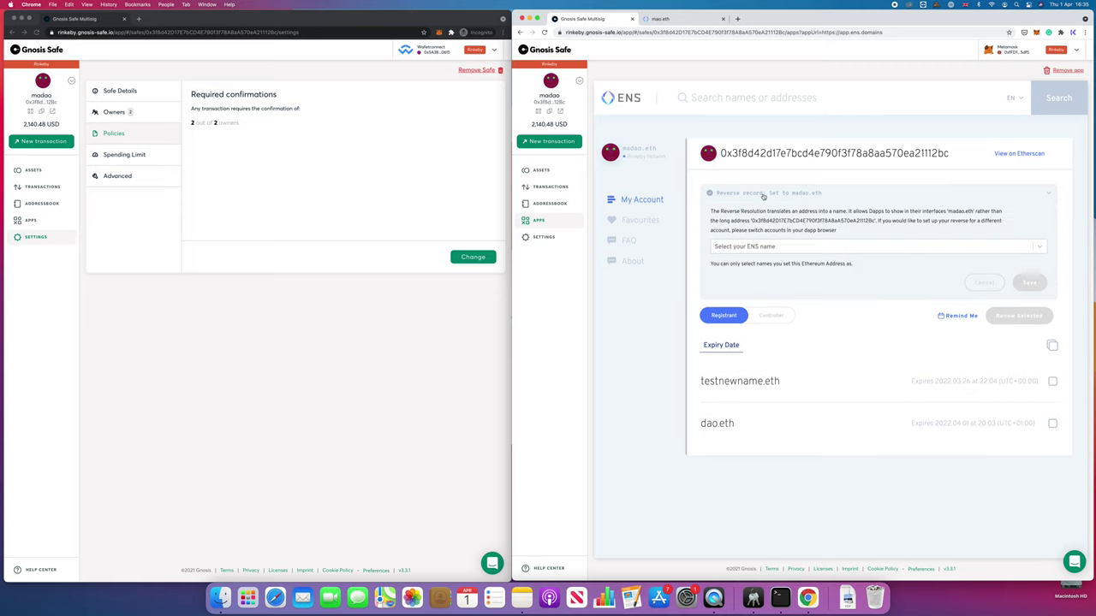
click(760, 245)
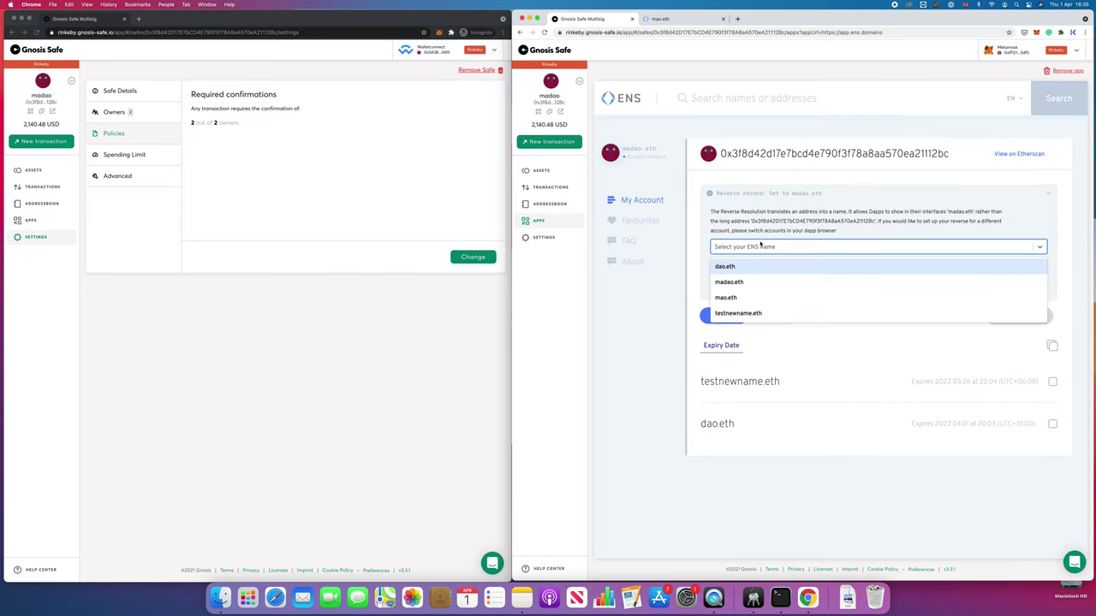
click(760, 300)
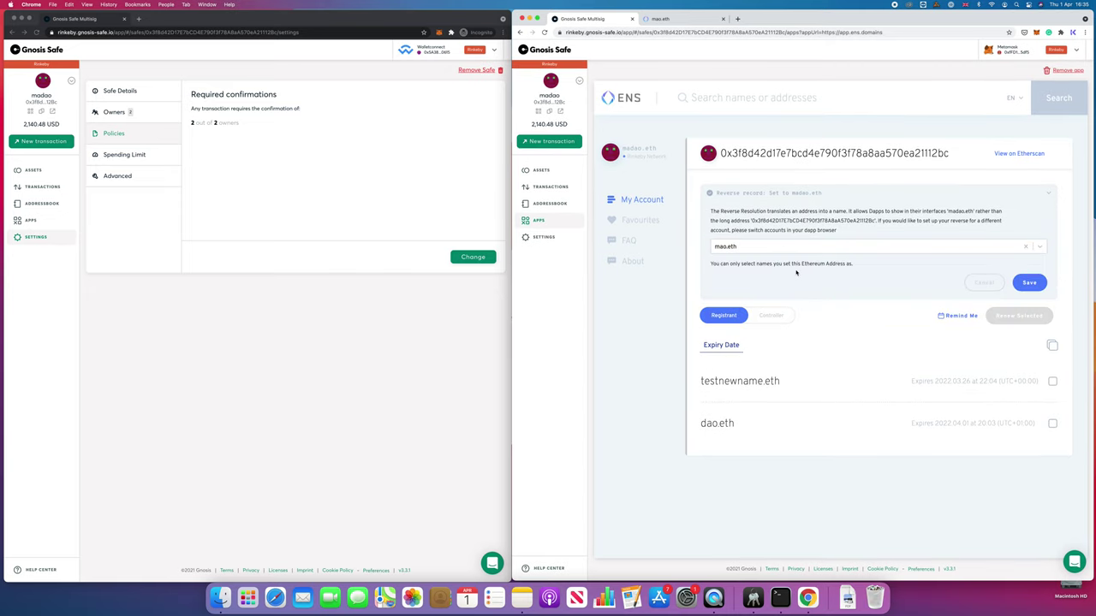
click(1029, 284)
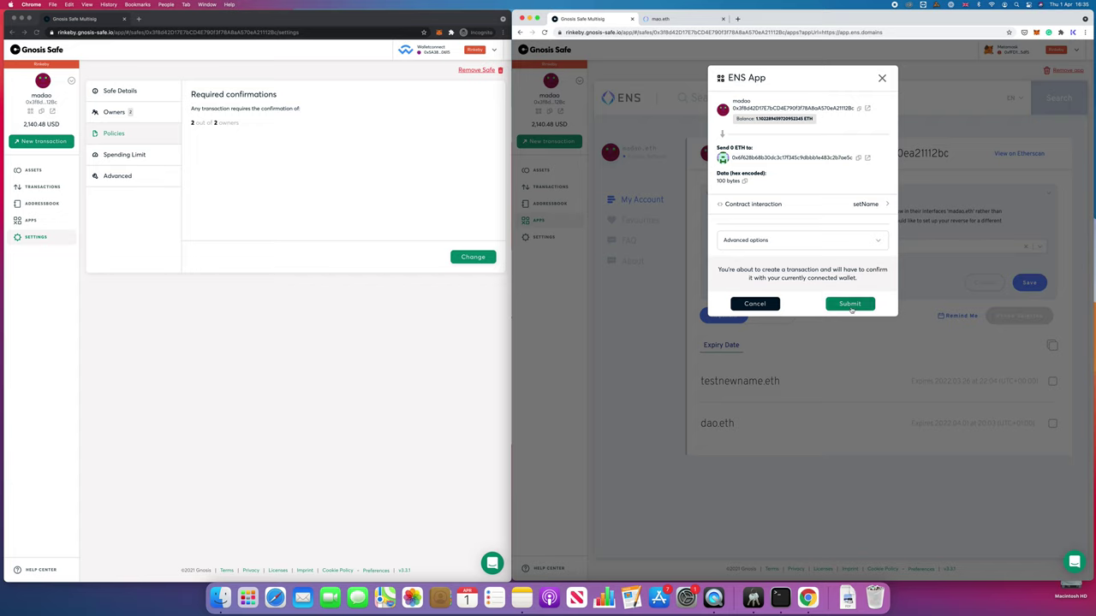
- Submit and sign the setName transaction, then open the second owner's transaction queue
click(852, 310)
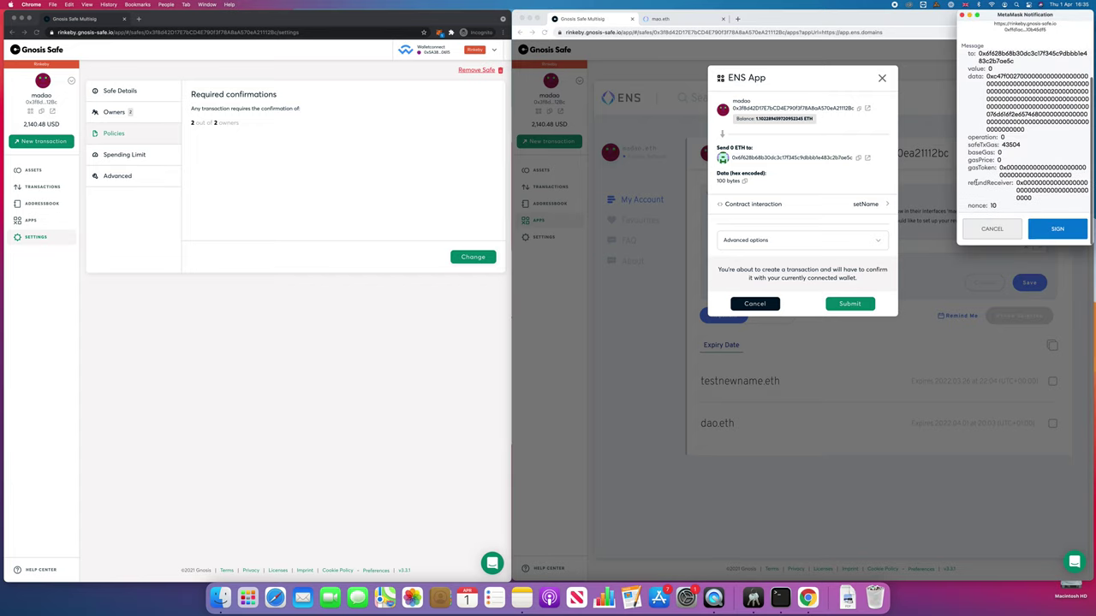
click(1045, 232)
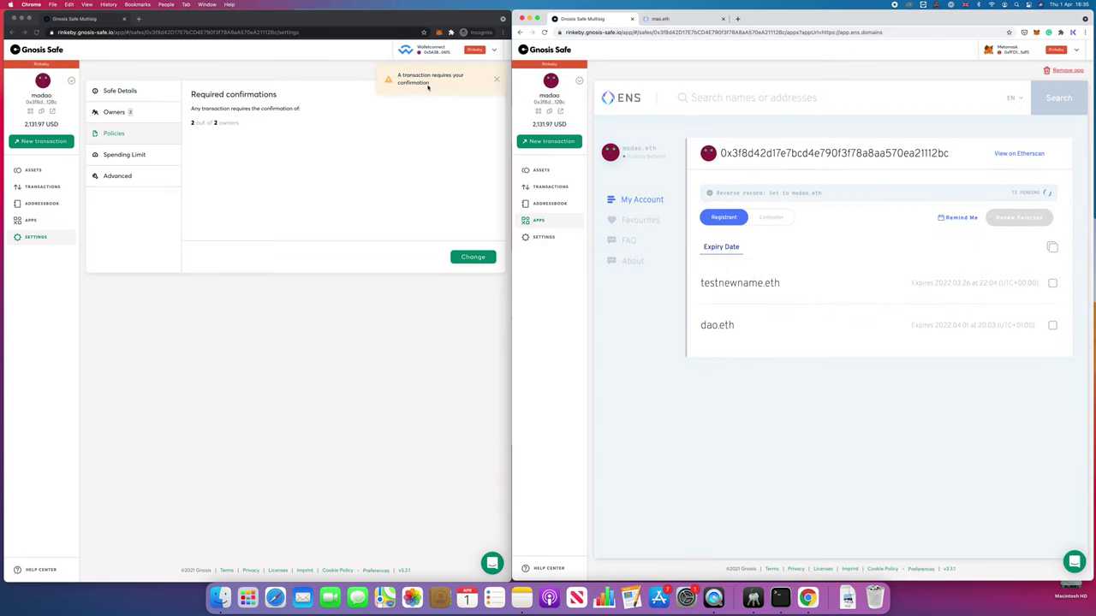
click(430, 151)
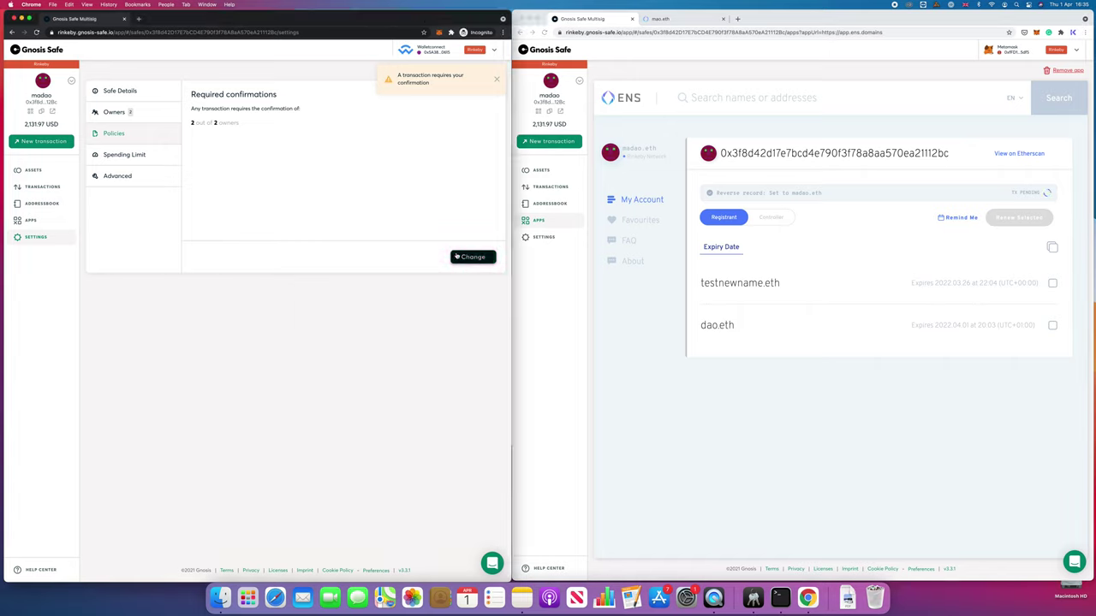
click(496, 79)
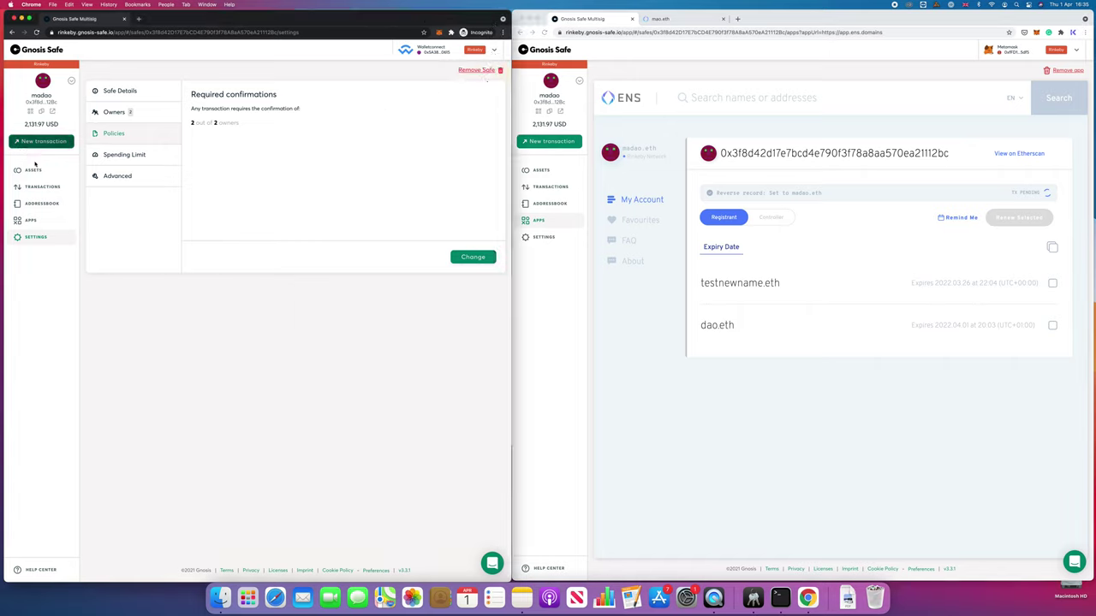
click(40, 190)
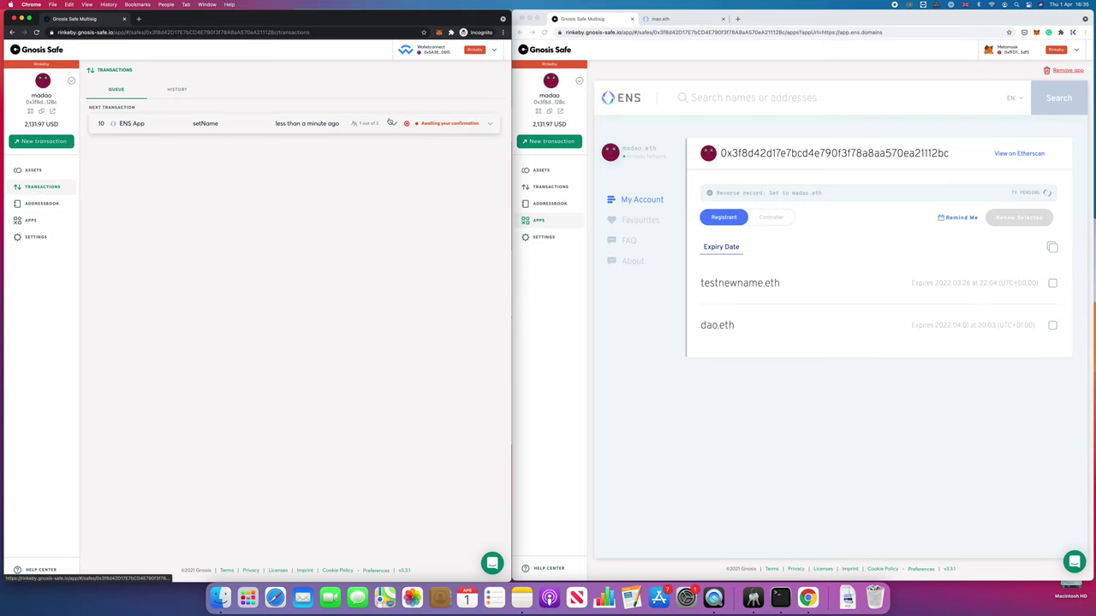
- As the second owner, confirm and execute the queued setName transaction
click(453, 125)
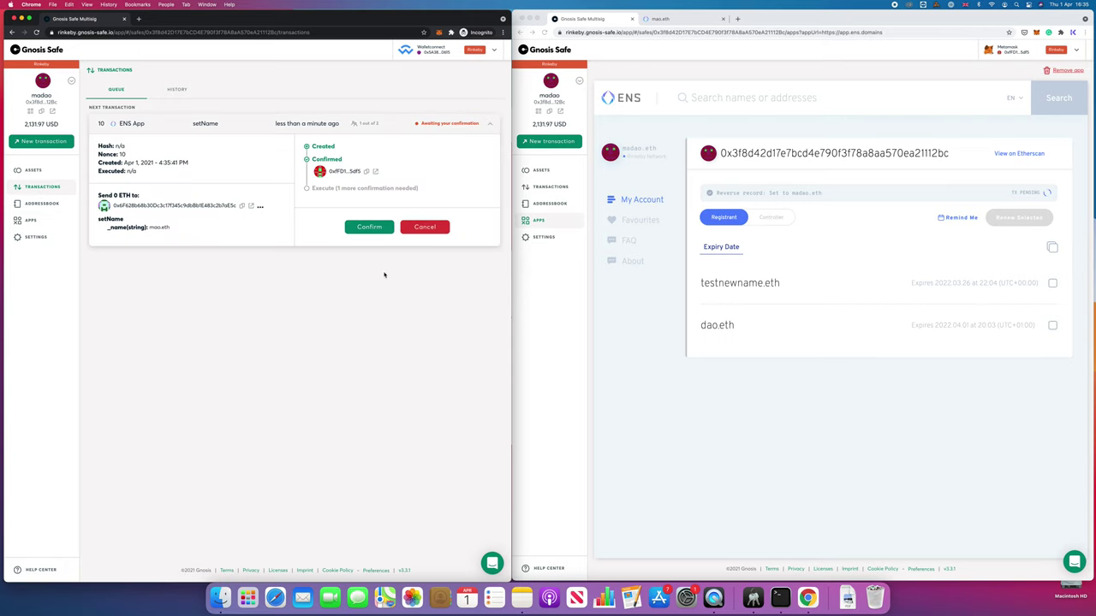
click(368, 227)
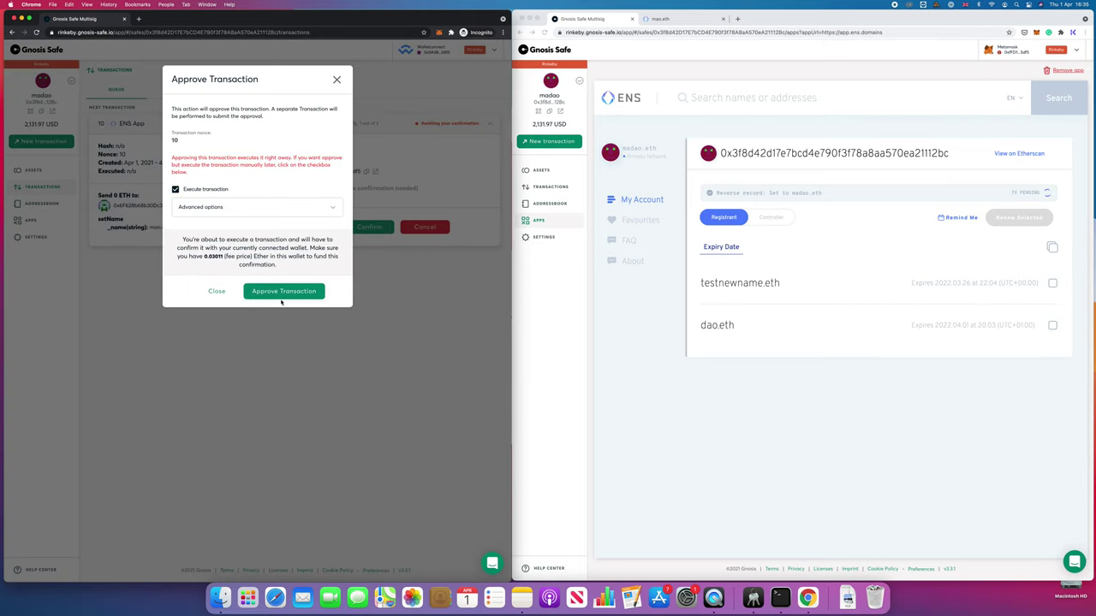
click(278, 291)
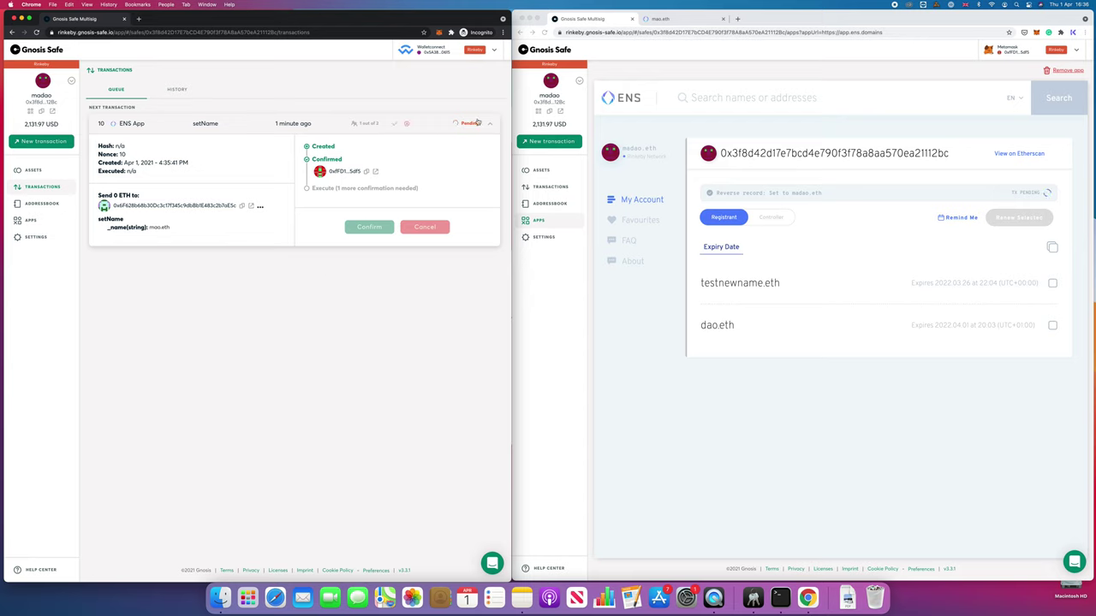
- Check the wallet activity, then reload the ENS app so the Safe appears as mao.eth
mouse_move(326, 123)
click(614, 173)
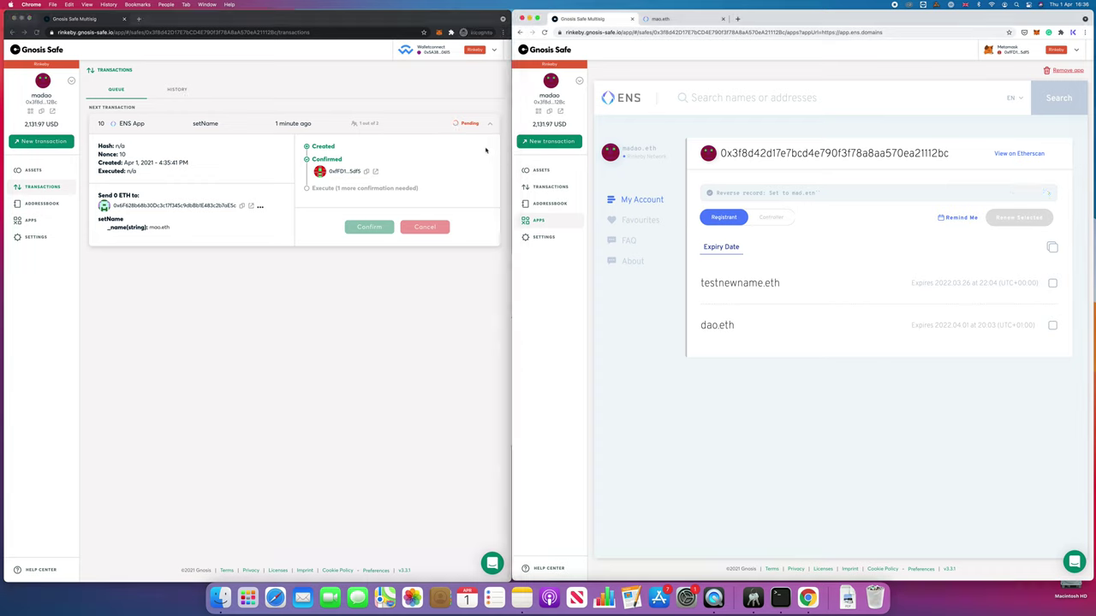
click(1037, 33)
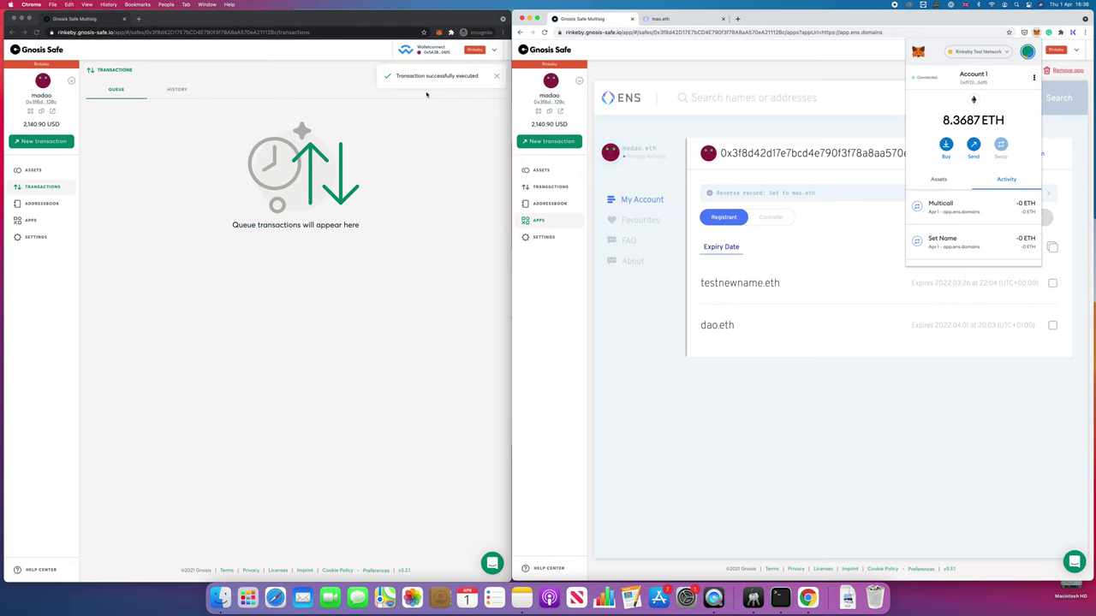
click(788, 87)
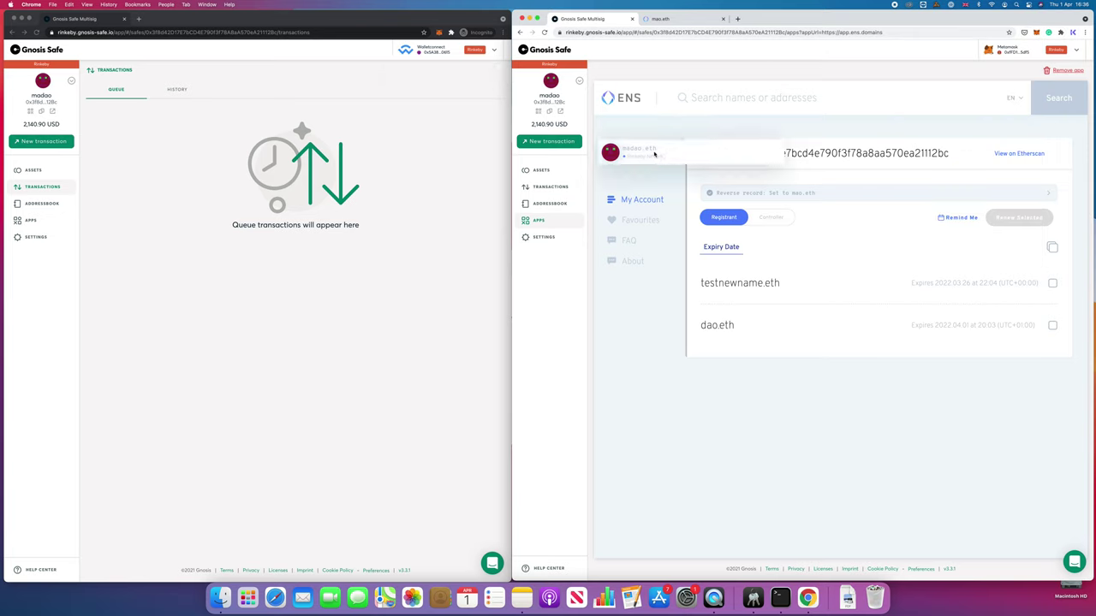
double_click(624, 150)
click(749, 34)
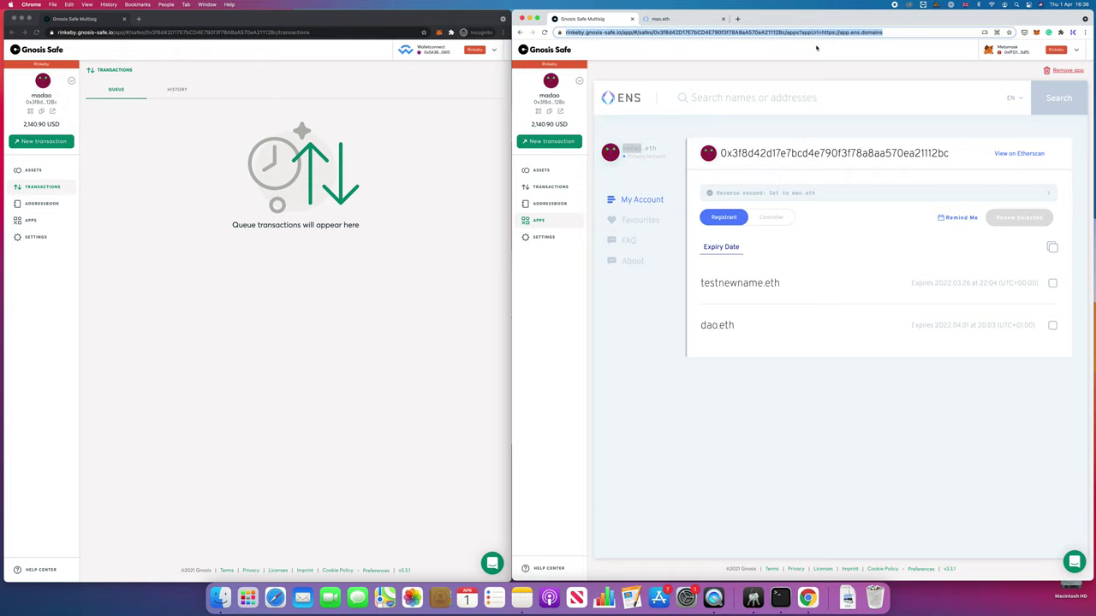
key(Return)
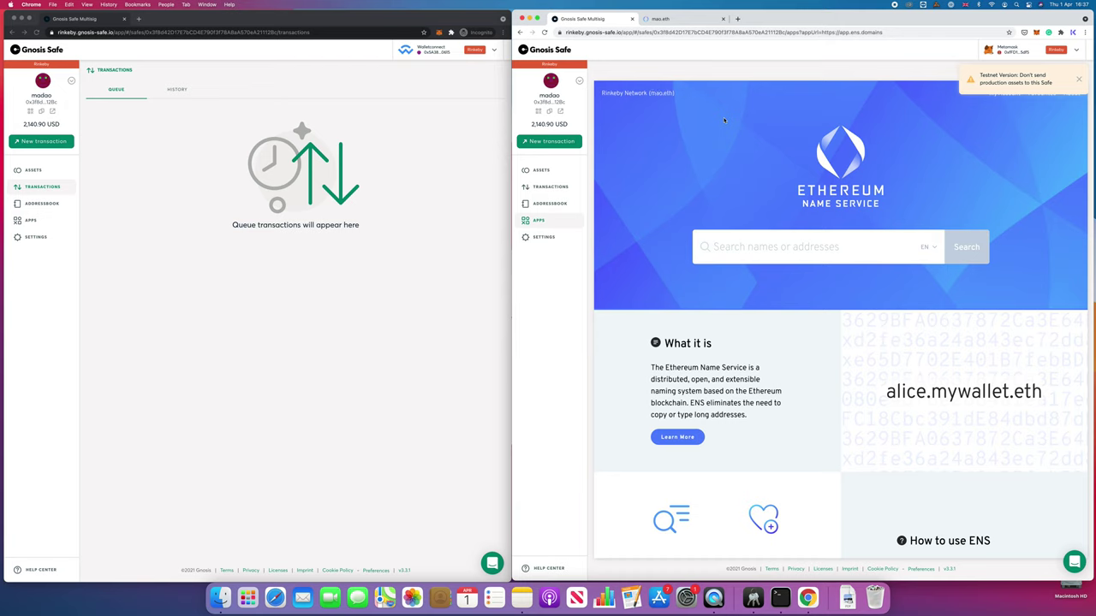
drag(651, 93, 673, 92)
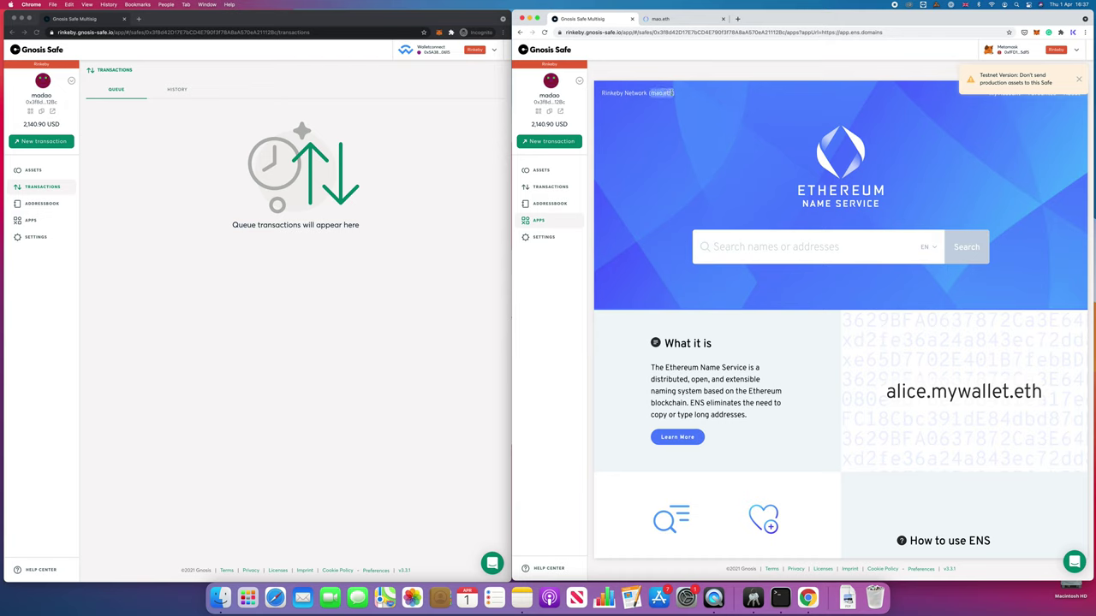